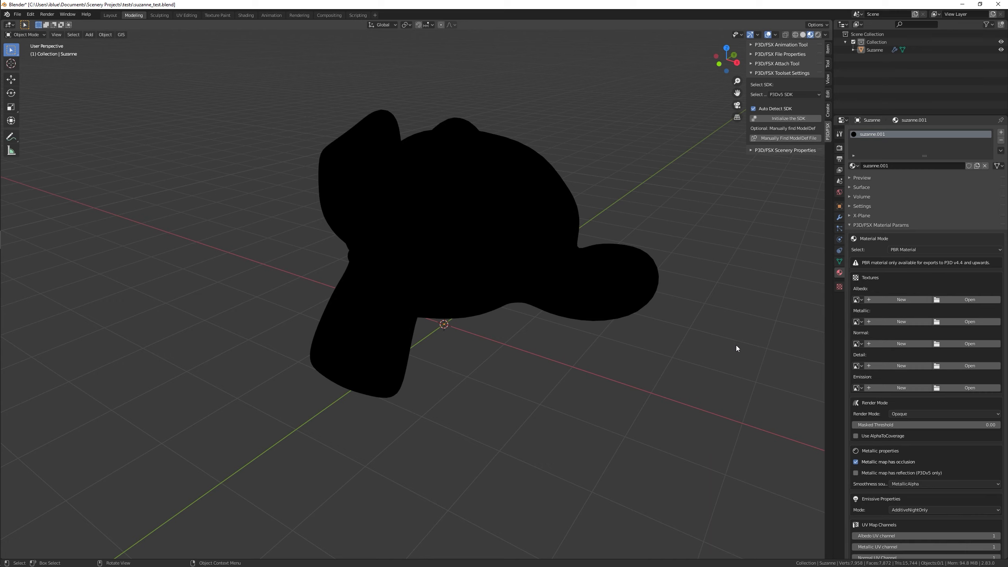
# Load suzanne.tga as the albedo texture of the suzanne.001 PBR material.
pyautogui.click(963, 301)
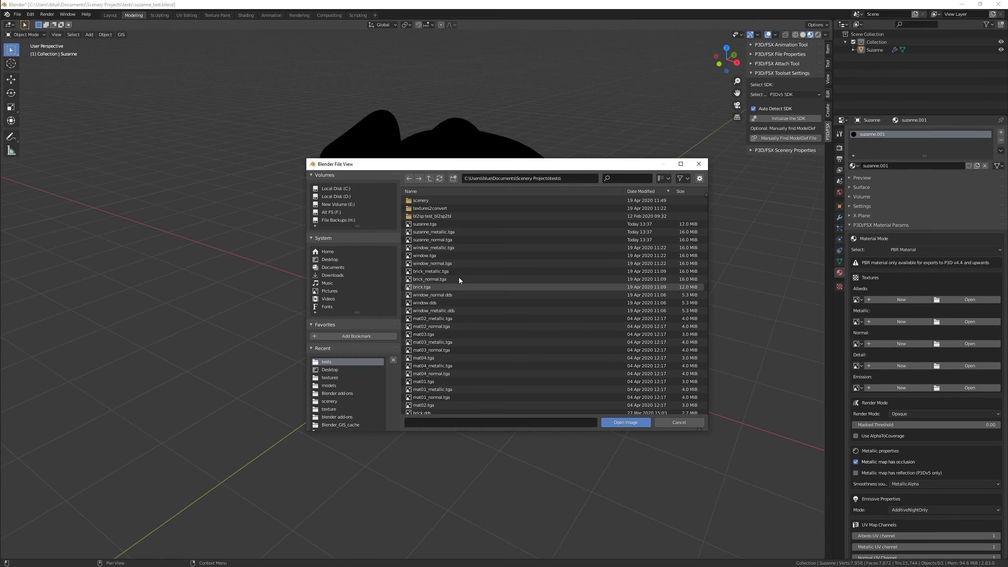
pyautogui.doubleClick(440, 227)
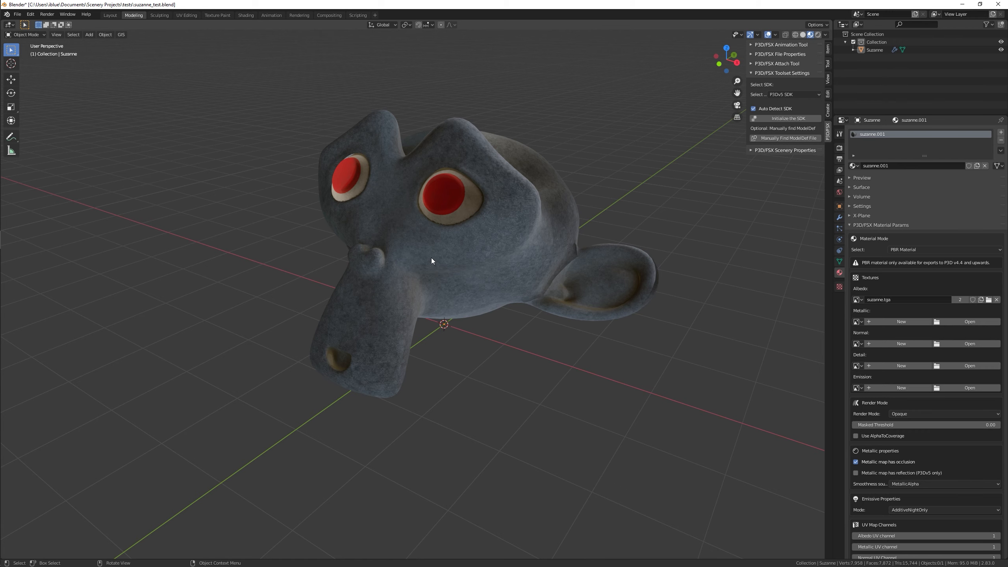
pyautogui.moveTo(439, 325); pyautogui.dragTo(459, 350, button='middle')
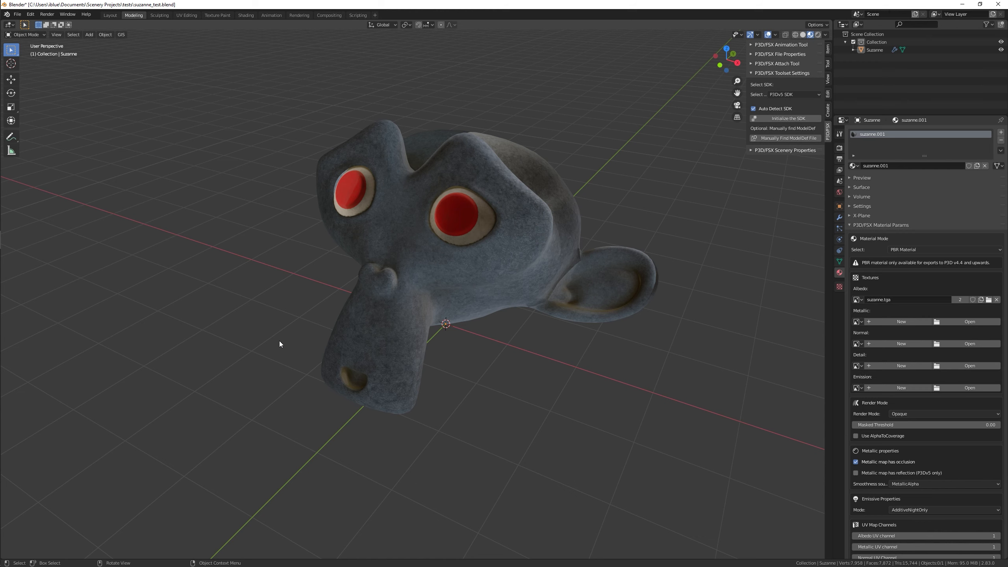
# Load suzanne_normal.tga as the normal texture and suzanne_metallic.tga as the metallic texture of the material.
pyautogui.click(972, 345)
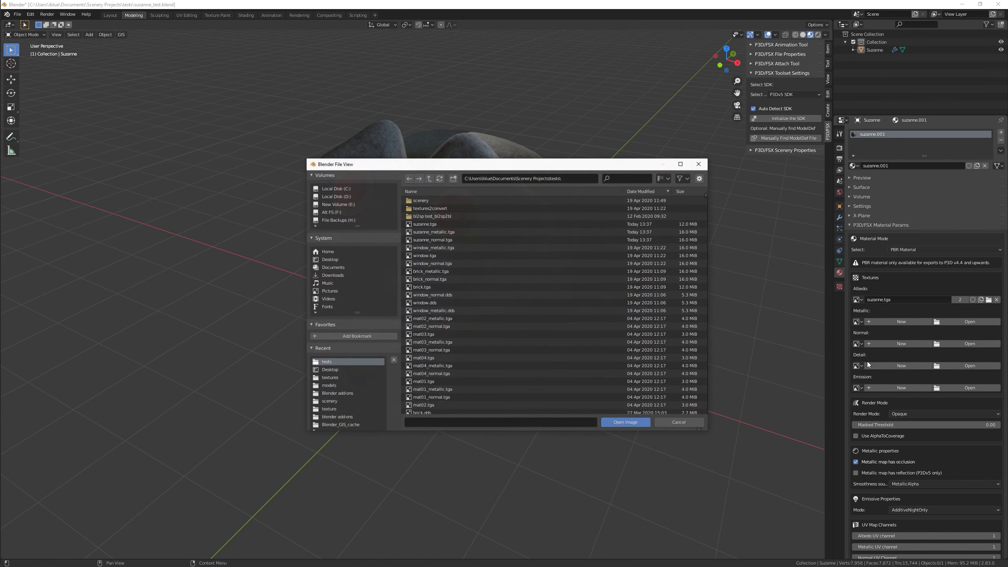
pyautogui.doubleClick(443, 240)
pyautogui.click(970, 322)
pyautogui.doubleClick(441, 232)
pyautogui.moveTo(359, 280)
pyautogui.mouseDown(button='middle')
pyautogui.moveTo(274, 304)
pyautogui.moveTo(260, 299)
pyautogui.moveTo(368, 279)
pyautogui.moveTo(360, 279)
pyautogui.mouseUp(button='middle')
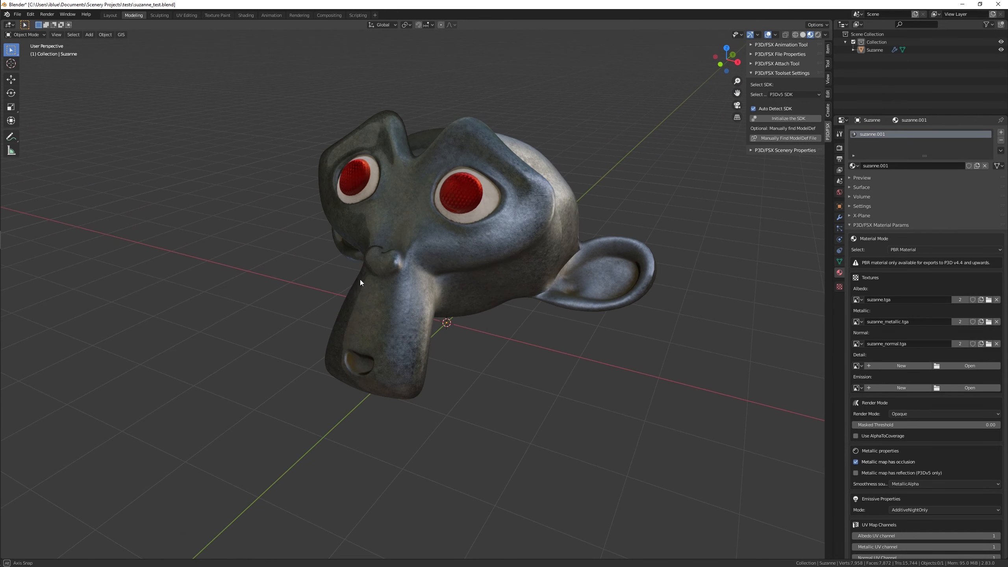
# Switch the viewport shading's environment lighting to the grassy field HDRI with a blue sky and rotate it to 10.4°.
pyautogui.click(826, 35)
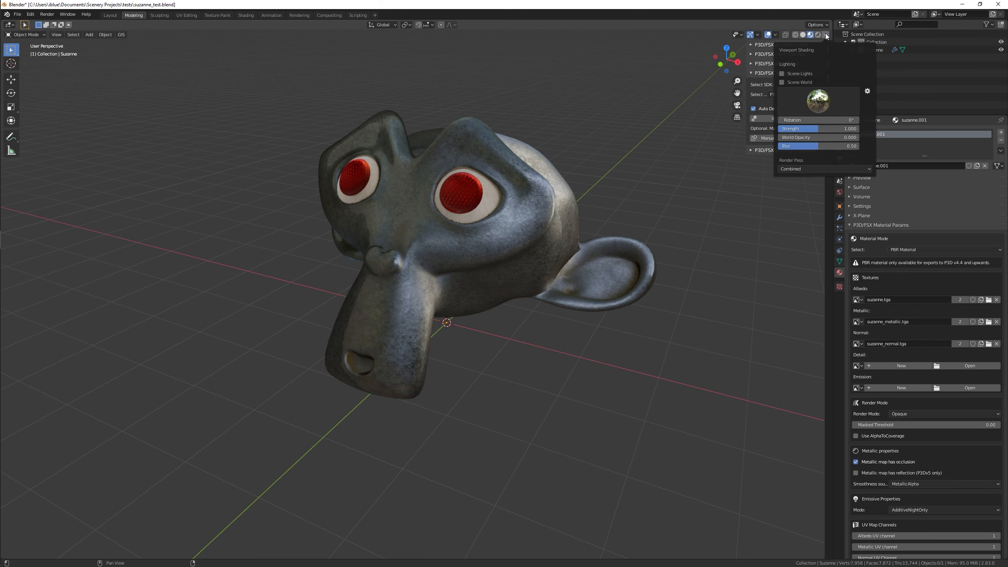
pyautogui.click(819, 104)
pyautogui.click(680, 128)
pyautogui.moveTo(806, 121)
pyautogui.mouseDown()
pyautogui.moveTo(733, 121)
pyautogui.moveTo(818, 120)
pyautogui.mouseUp()
pyautogui.moveTo(807, 129); pyautogui.dragTo(806, 129)
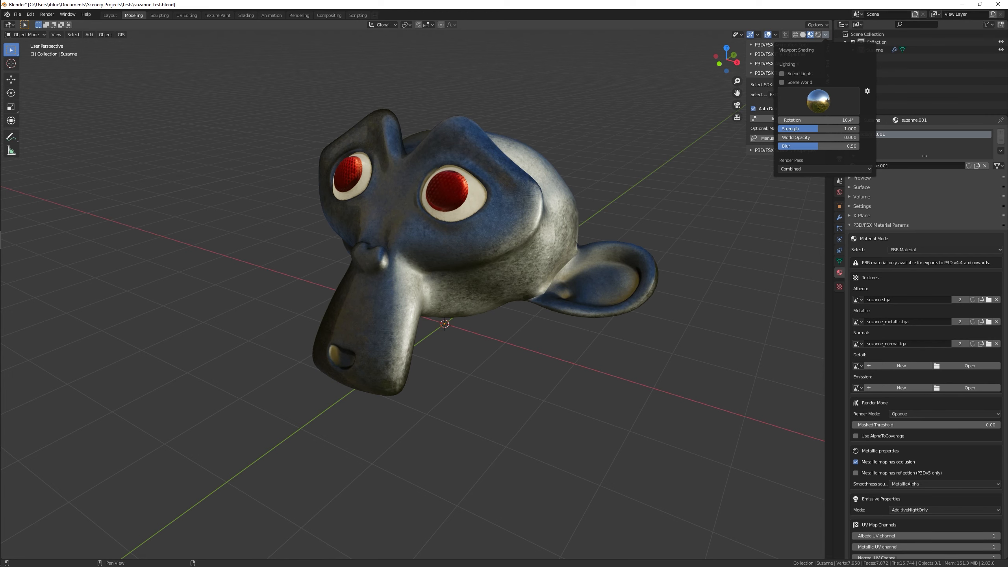
# Set the viewport environment's world opacity to 1.000 and its blur to 0.00.
pyautogui.moveTo(785, 138); pyautogui.dragTo(858, 137)
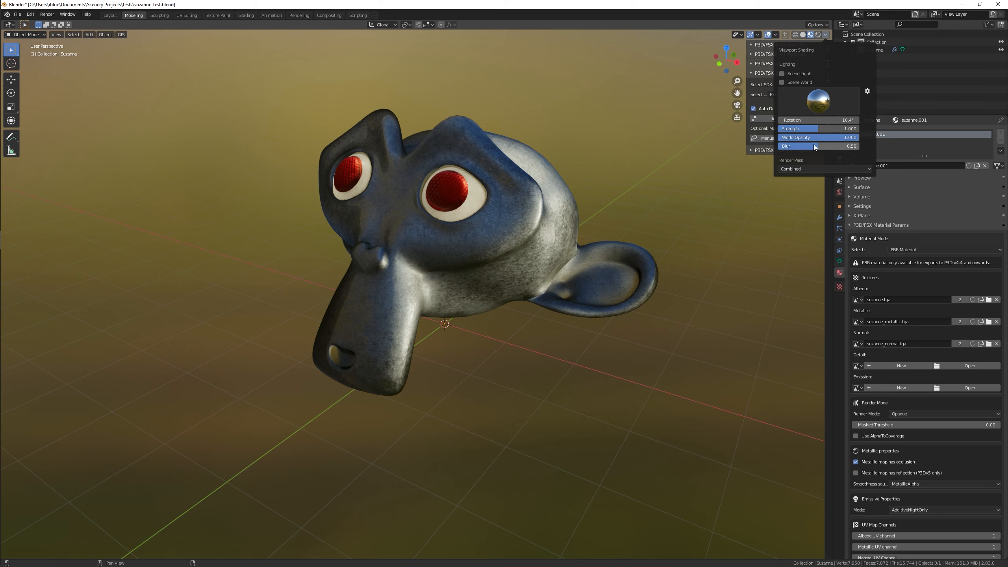
pyautogui.moveTo(818, 144); pyautogui.dragTo(784, 144)
pyautogui.moveTo(619, 155)
pyautogui.mouseDown(button='middle')
pyautogui.moveTo(531, 229)
pyautogui.moveTo(655, 189)
pyautogui.moveTo(513, 192)
pyautogui.moveTo(412, 178)
pyautogui.moveTo(440, 177)
pyautogui.moveTo(427, 164)
pyautogui.moveTo(429, 183)
pyautogui.moveTo(594, 187)
pyautogui.moveTo(507, 186)
pyautogui.moveTo(533, 192)
pyautogui.moveTo(520, 194)
pyautogui.mouseUp(button='middle')
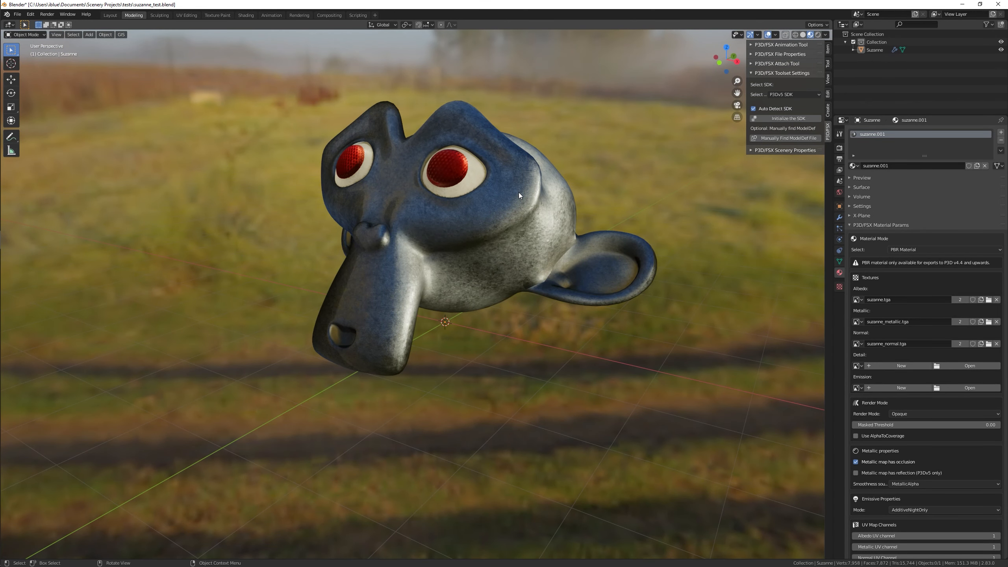
pyautogui.moveTo(615, 182); pyautogui.dragTo(571, 186, button='middle')
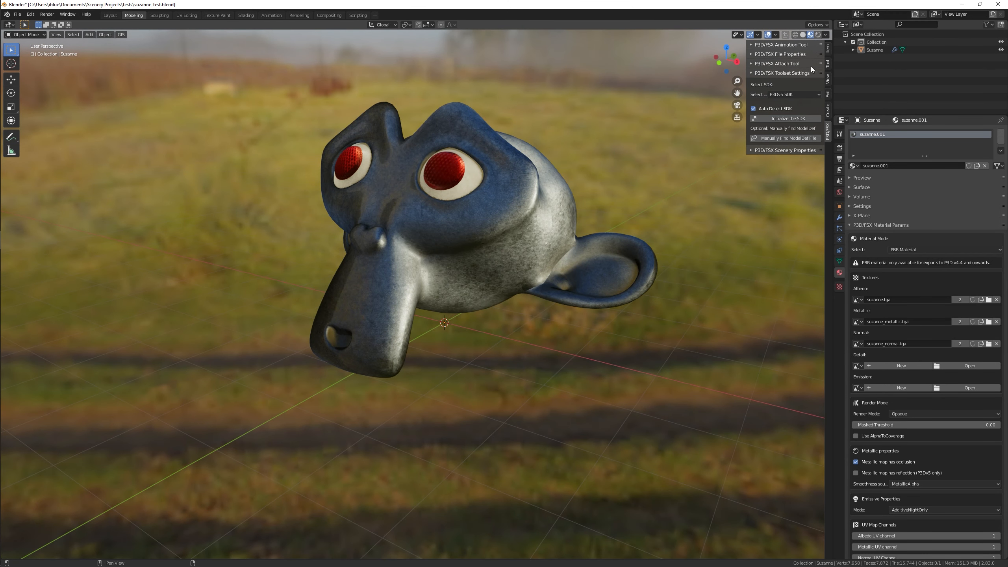
# Change the viewport lighting environment to the city HDRI with the yellow-marked rooftop and inspect the model's reflections.
pyautogui.click(825, 35)
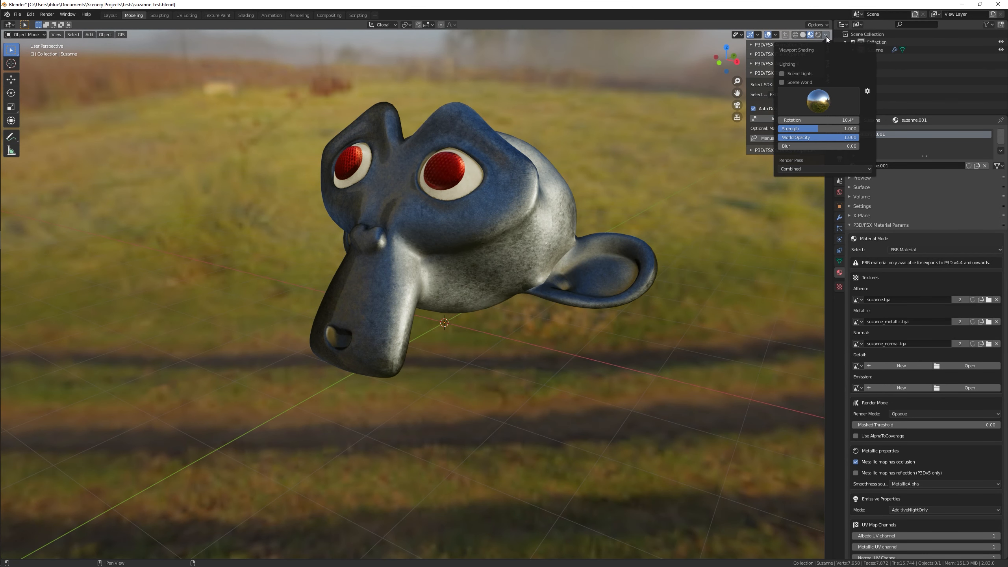
pyautogui.click(818, 104)
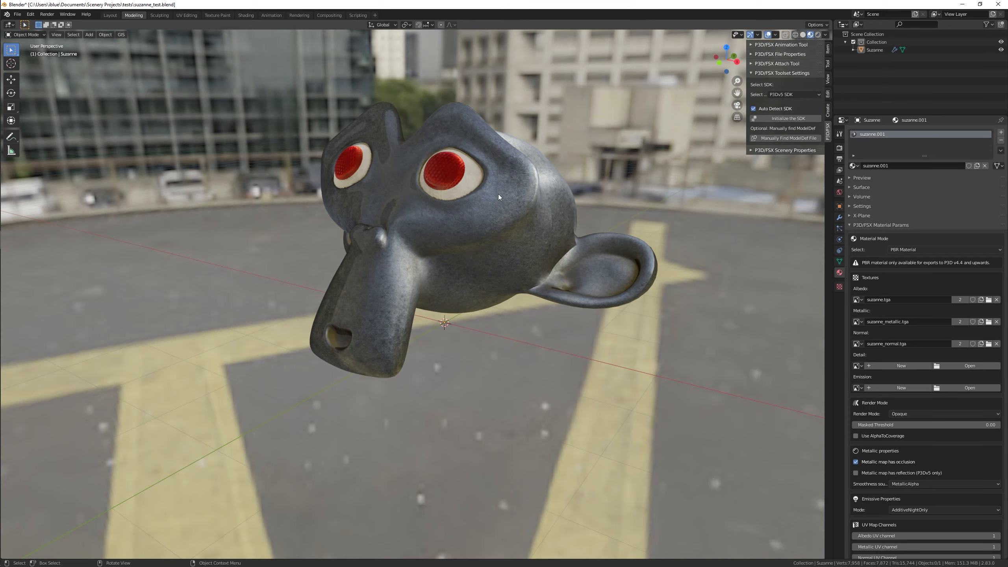
pyautogui.moveTo(498, 194)
pyautogui.mouseDown(button='middle')
pyautogui.moveTo(468, 208)
pyautogui.moveTo(435, 206)
pyautogui.moveTo(646, 195)
pyautogui.moveTo(505, 216)
pyautogui.moveTo(402, 202)
pyautogui.moveTo(497, 198)
pyautogui.moveTo(490, 204)
pyautogui.mouseUp(button='middle')
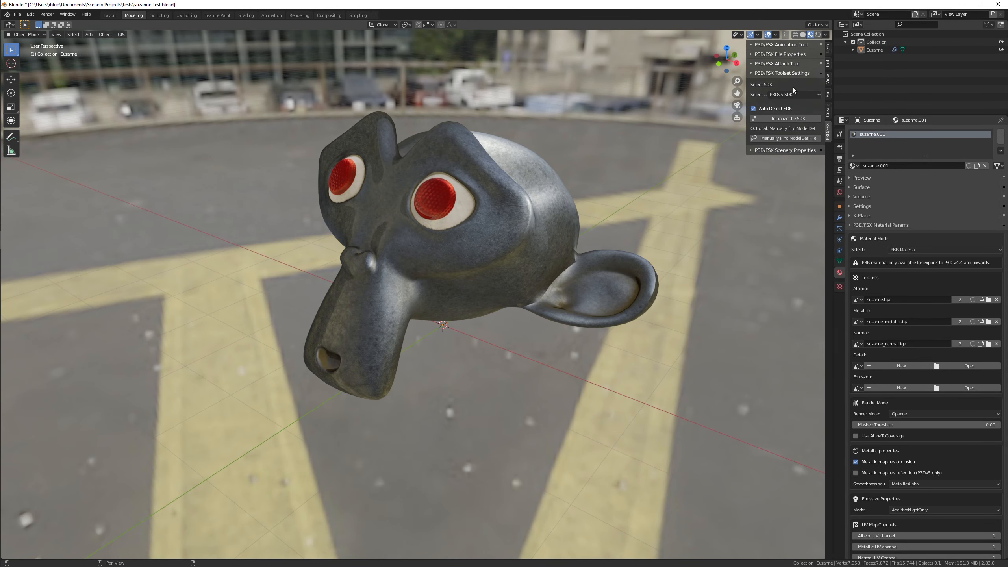
# Rotate the viewport environment to -41.3° and set its world opacity to 0.000.
pyautogui.click(827, 35)
pyautogui.moveTo(817, 121)
pyautogui.mouseDown()
pyautogui.moveTo(832, 121)
pyautogui.moveTo(791, 119)
pyautogui.mouseUp()
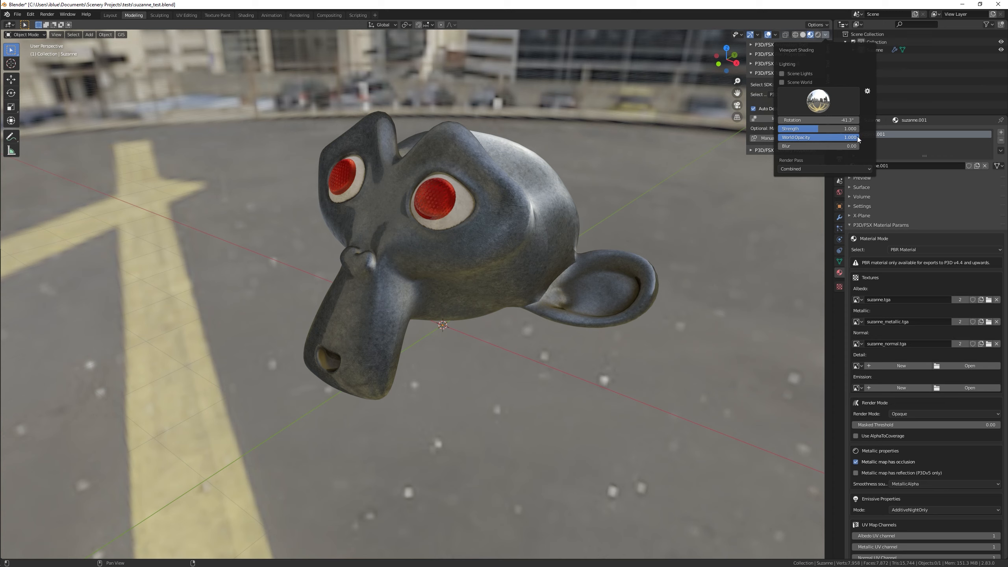
pyautogui.moveTo(859, 138); pyautogui.dragTo(763, 137)
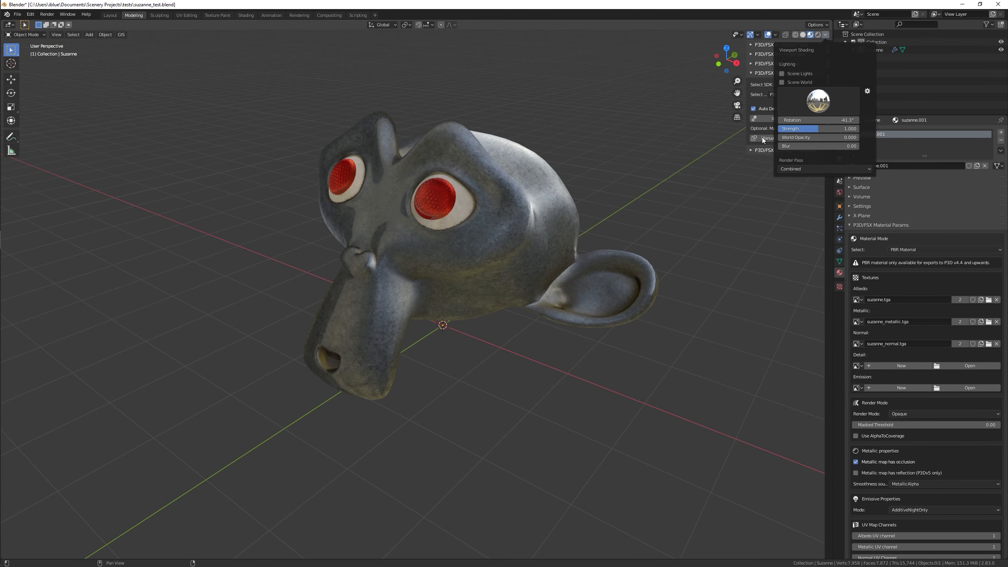
pyautogui.moveTo(501, 204)
pyautogui.mouseDown(button='middle')
pyautogui.moveTo(545, 210)
pyautogui.moveTo(507, 230)
pyautogui.moveTo(525, 204)
pyautogui.mouseUp(button='middle')
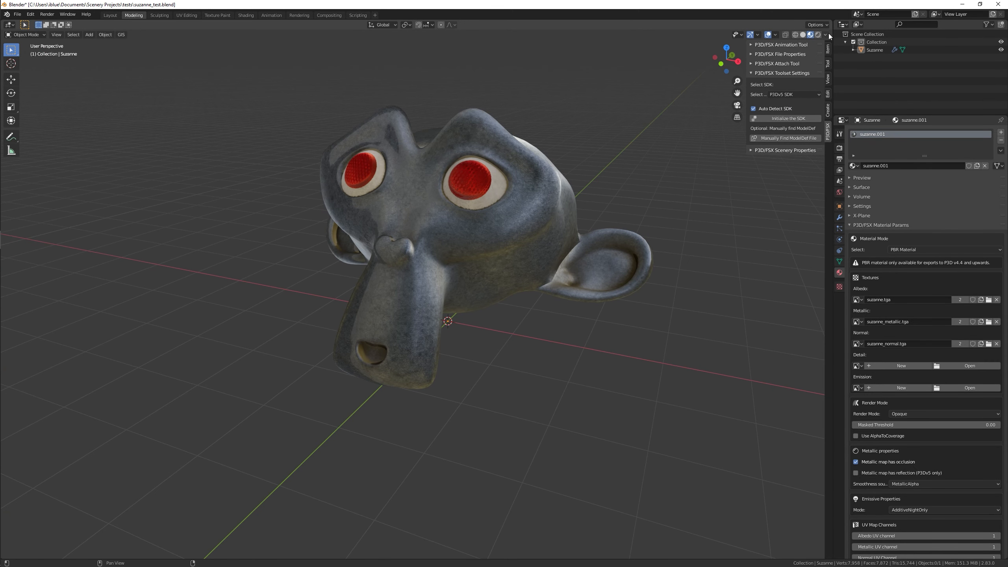
pyautogui.moveTo(311, 235); pyautogui.dragTo(525, 233, button='middle')
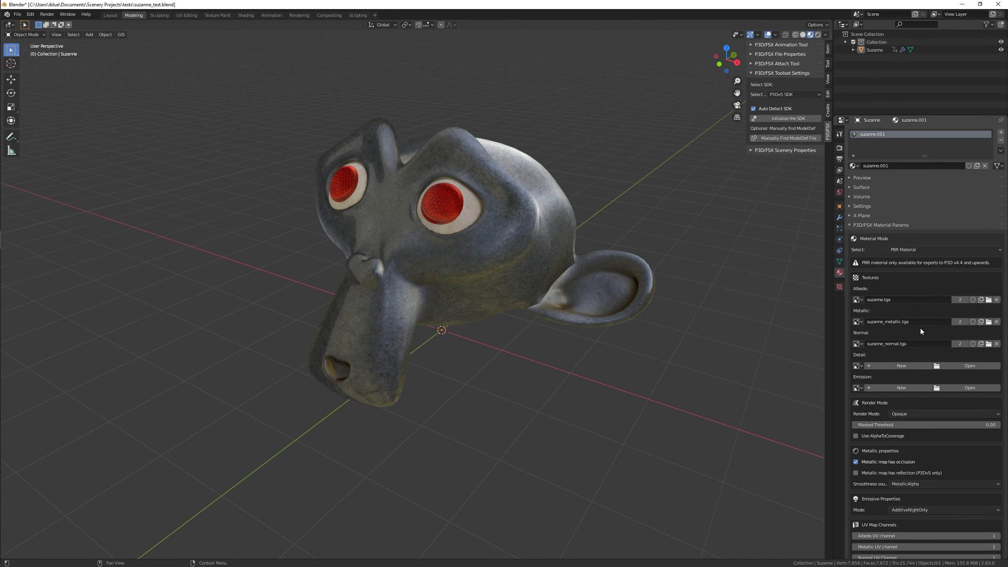
# Examine the P3D/FSX material parameters, including render mode, metallic and emissive properties, UV channels, map scales and enhanced parameters.
pyautogui.scroll(-2, 916, 362)
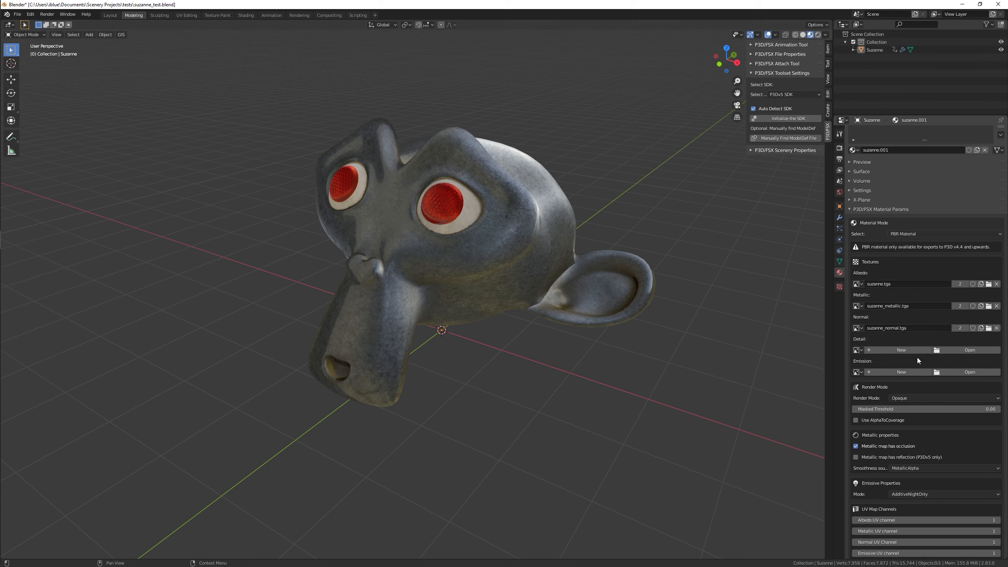
pyautogui.scroll(-2, 918, 355)
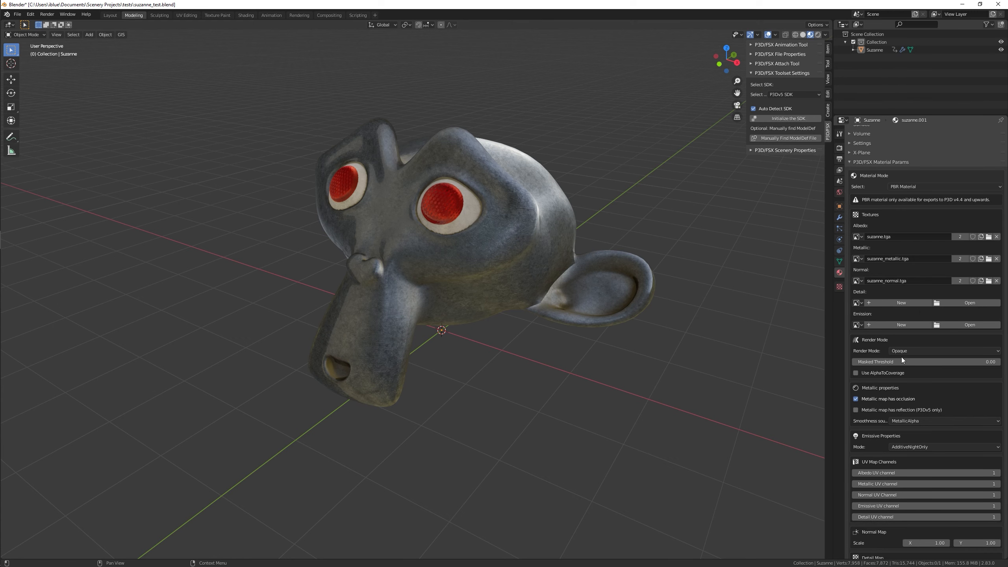
pyautogui.click(933, 350)
pyautogui.scroll(-2, 952, 403)
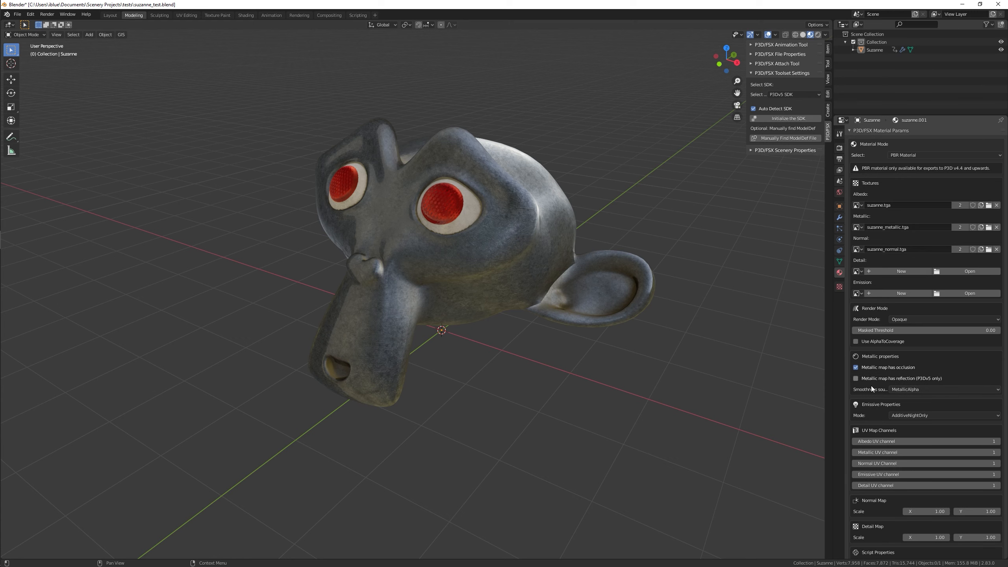
pyautogui.scroll(-1, 899, 381)
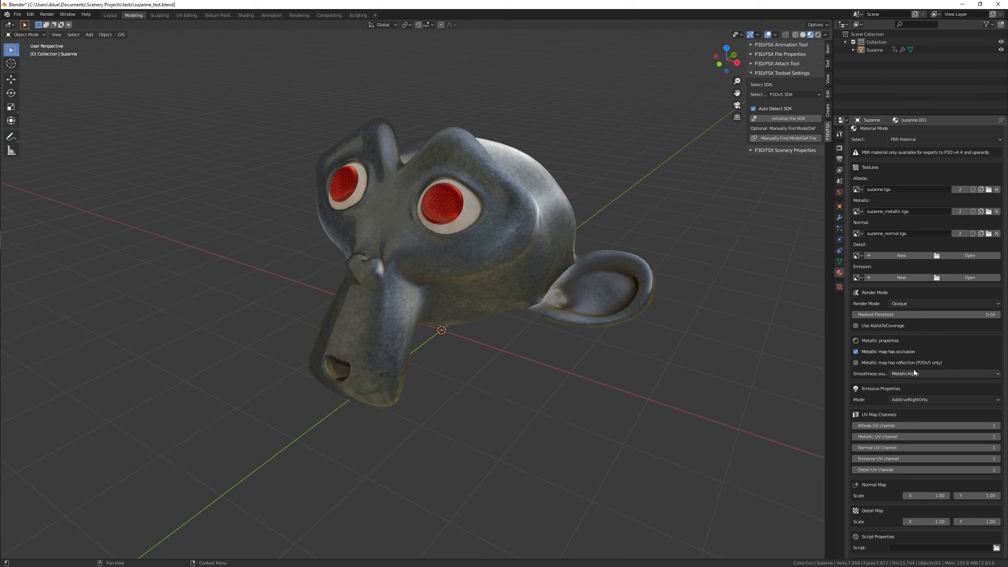
pyautogui.scroll(-1, 940, 347)
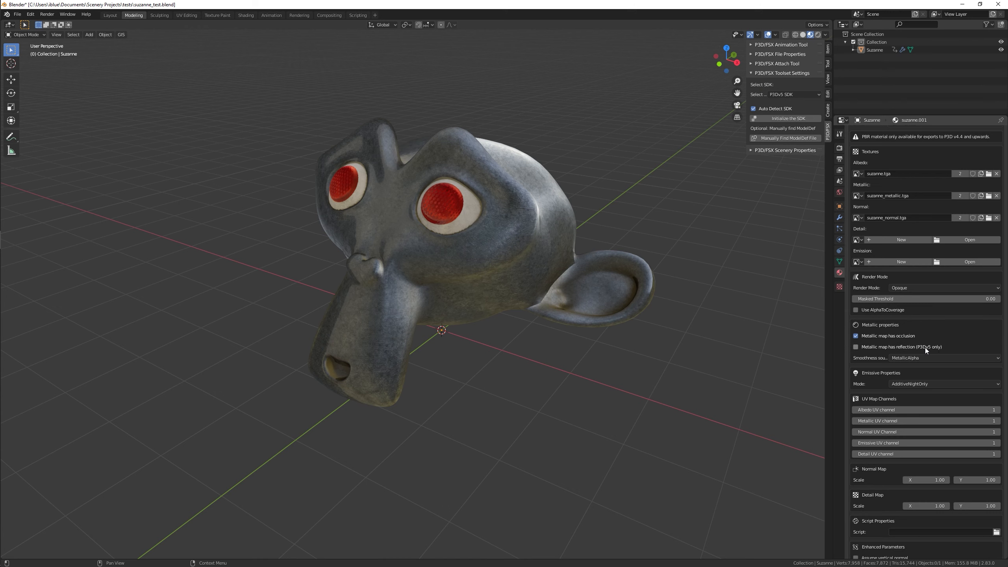
pyautogui.scroll(-1, 876, 358)
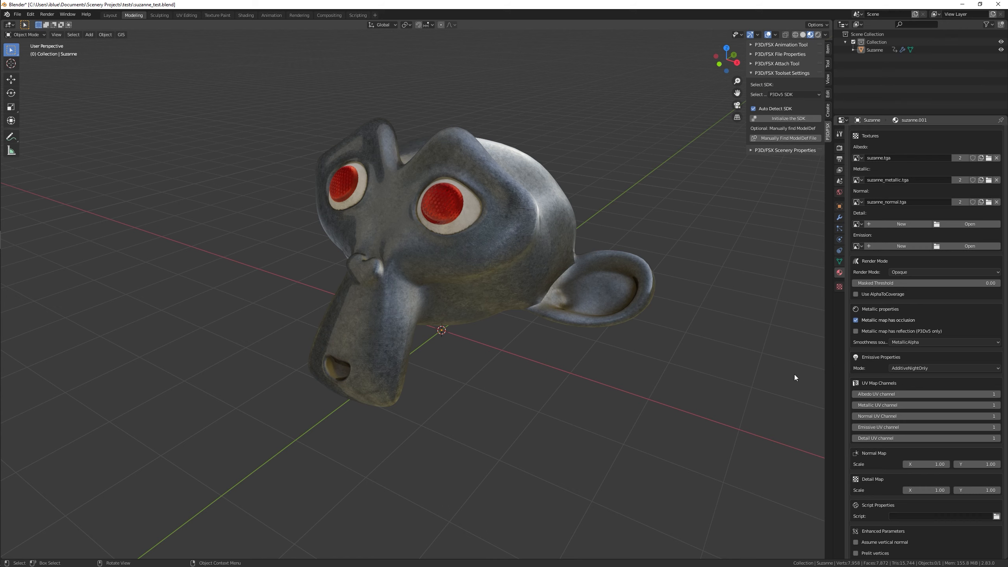
pyautogui.scroll(-2, 936, 364)
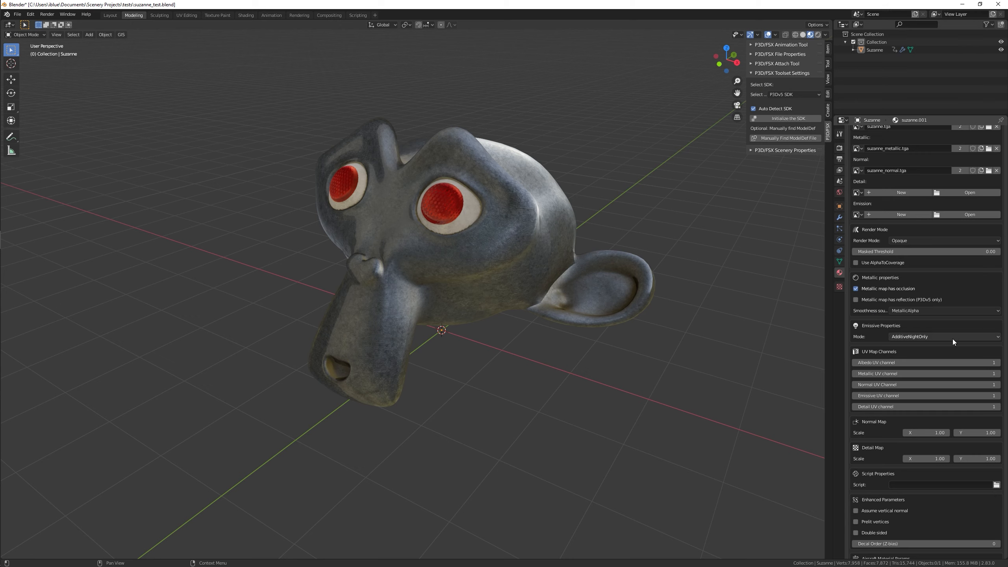
pyautogui.scroll(-1, 924, 345)
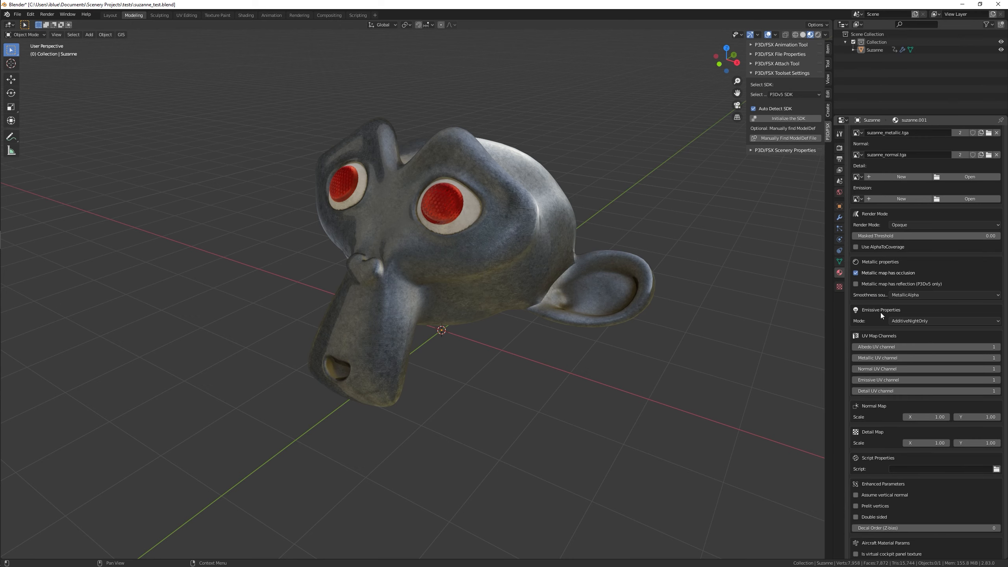
pyautogui.scroll(-2, 891, 402)
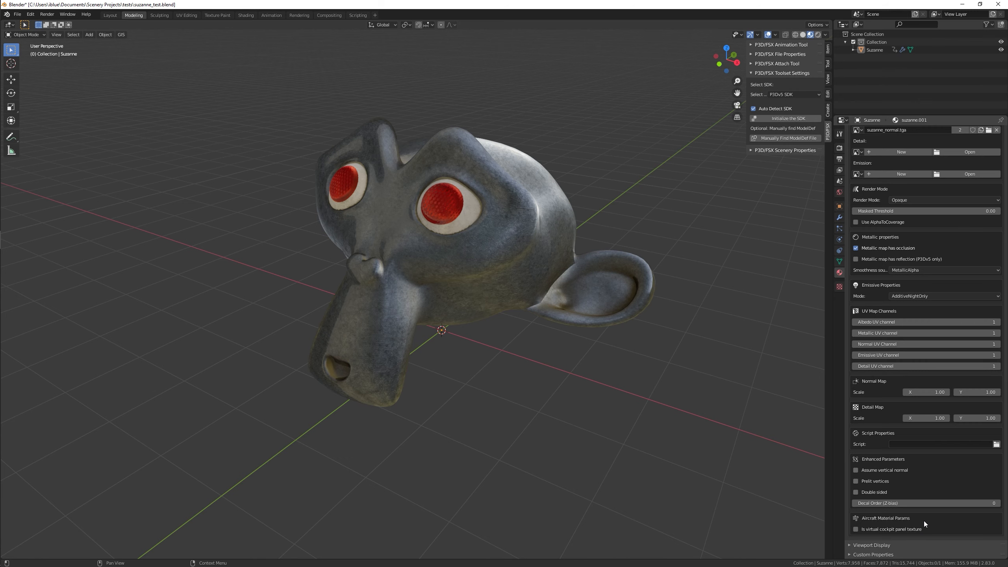
pyautogui.scroll(1, 944, 450)
pyautogui.scroll(7, 944, 449)
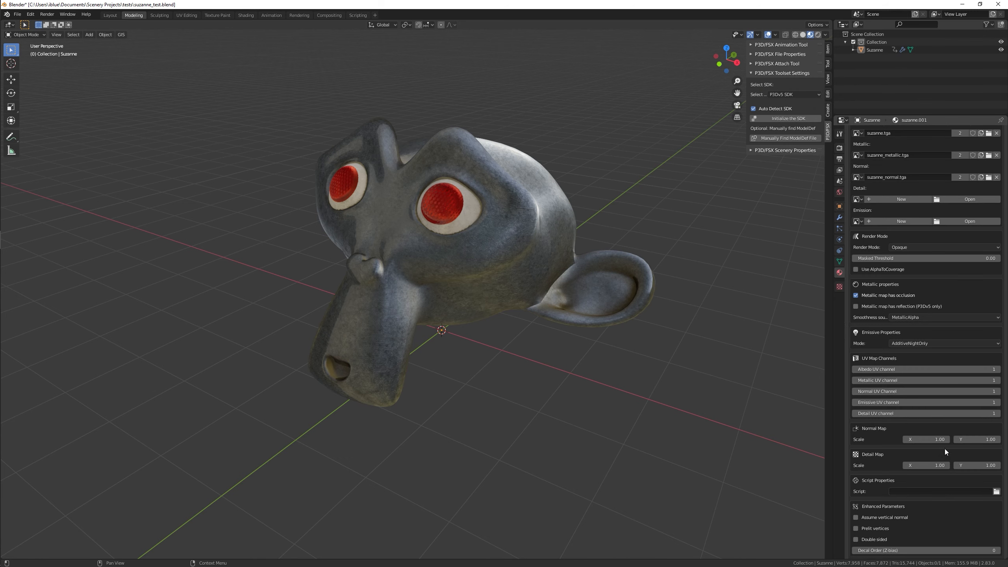
pyautogui.scroll(5, 943, 448)
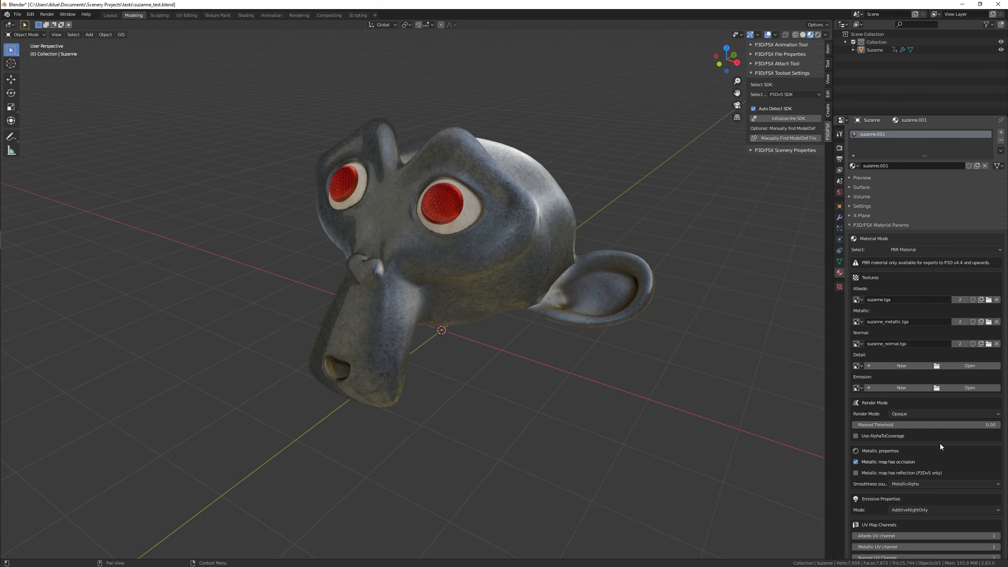
pyautogui.scroll(-13, 931, 431)
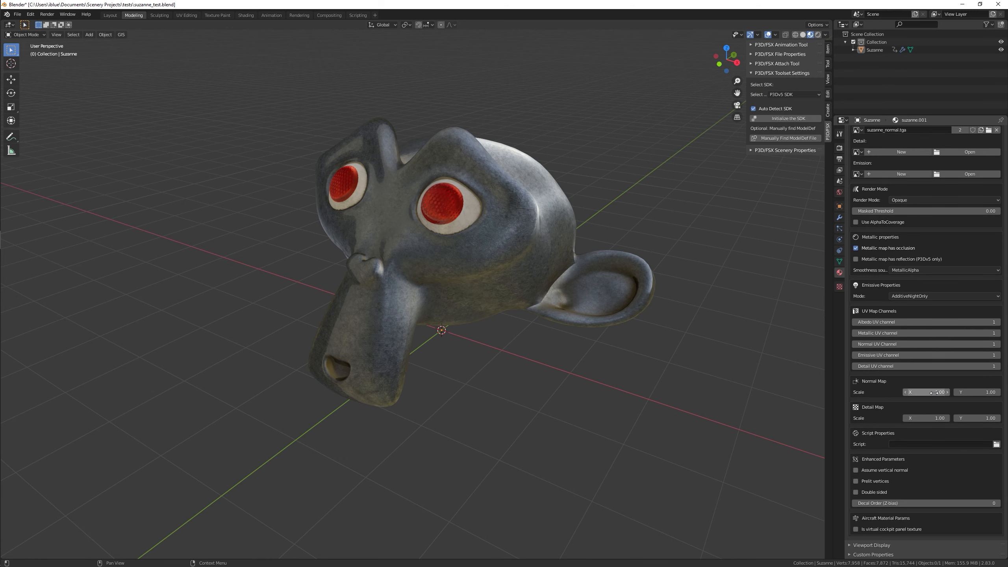
pyautogui.scroll(6, 934, 392)
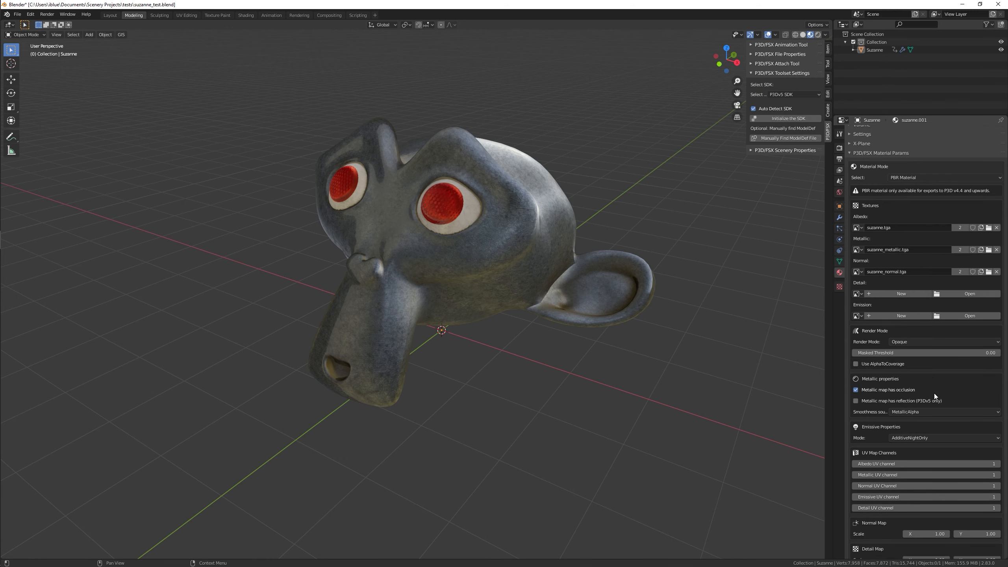
pyautogui.scroll(-6, 934, 393)
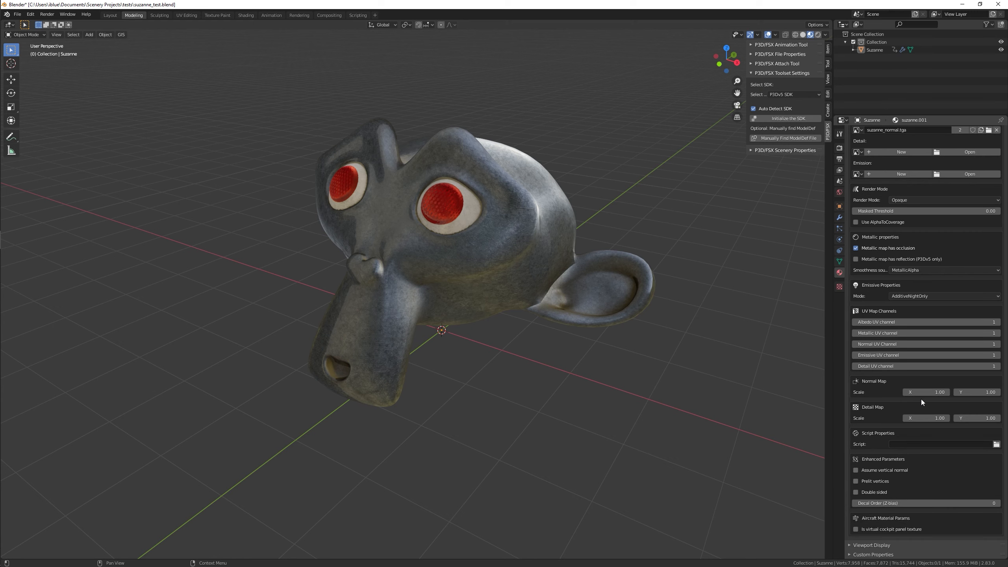
pyautogui.scroll(4, 907, 467)
pyautogui.scroll(9, 910, 465)
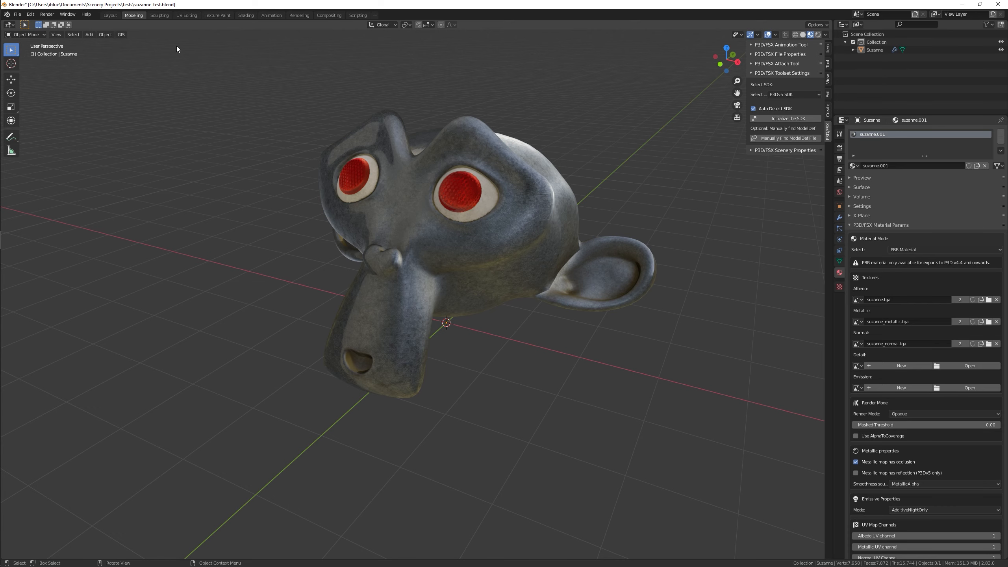
# Switch to the Shading workspace and enlarge the node editor to show the whole suzanne.001 material node tree.
pyautogui.click(246, 15)
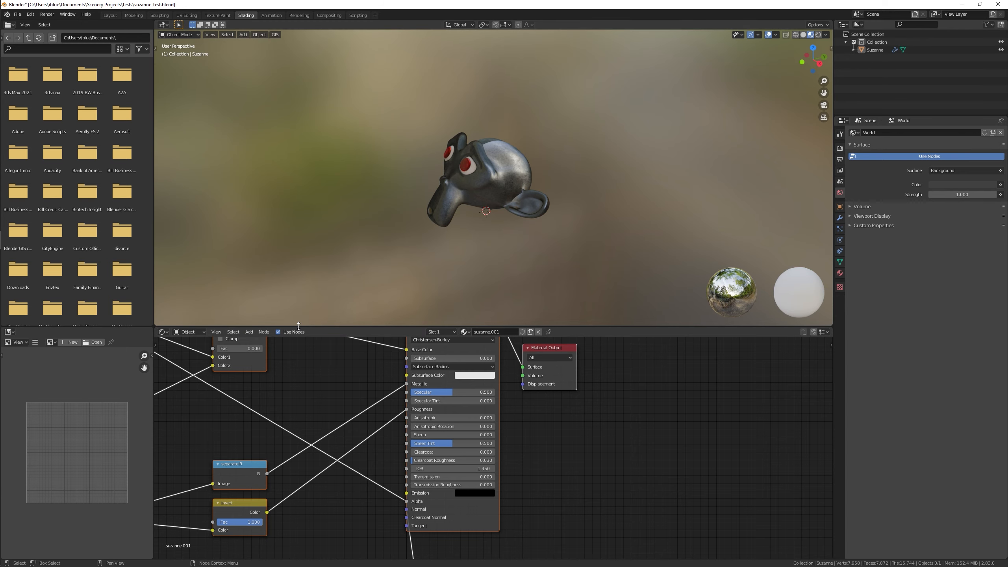
pyautogui.moveTo(355, 327); pyautogui.dragTo(355, 110)
pyautogui.scroll(-6, 356, 148)
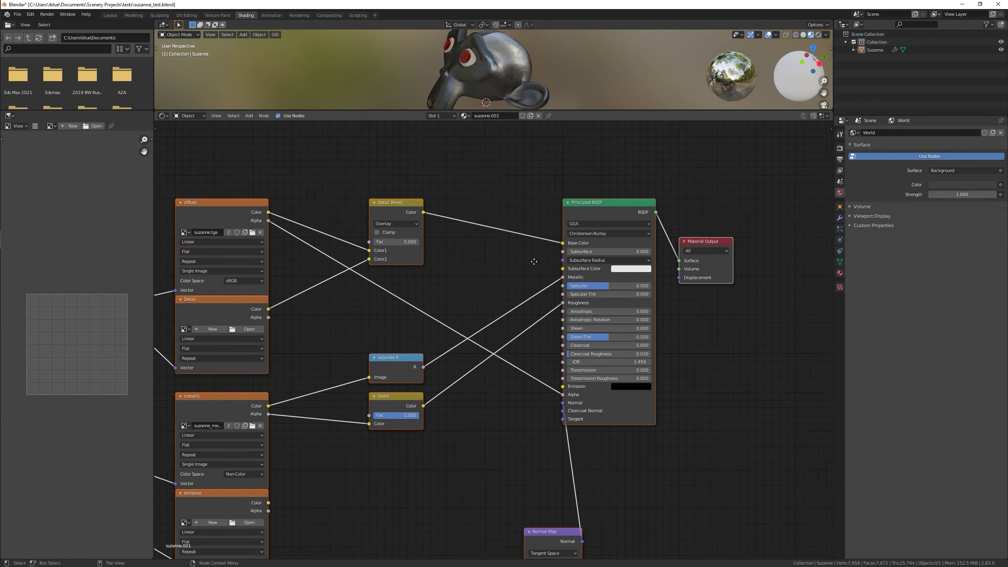
pyautogui.scroll(-1, 423, 248)
pyautogui.moveTo(390, 289)
pyautogui.mouseDown(button='middle')
pyautogui.moveTo(423, 248)
pyautogui.moveTo(397, 287)
pyautogui.mouseUp(button='middle')
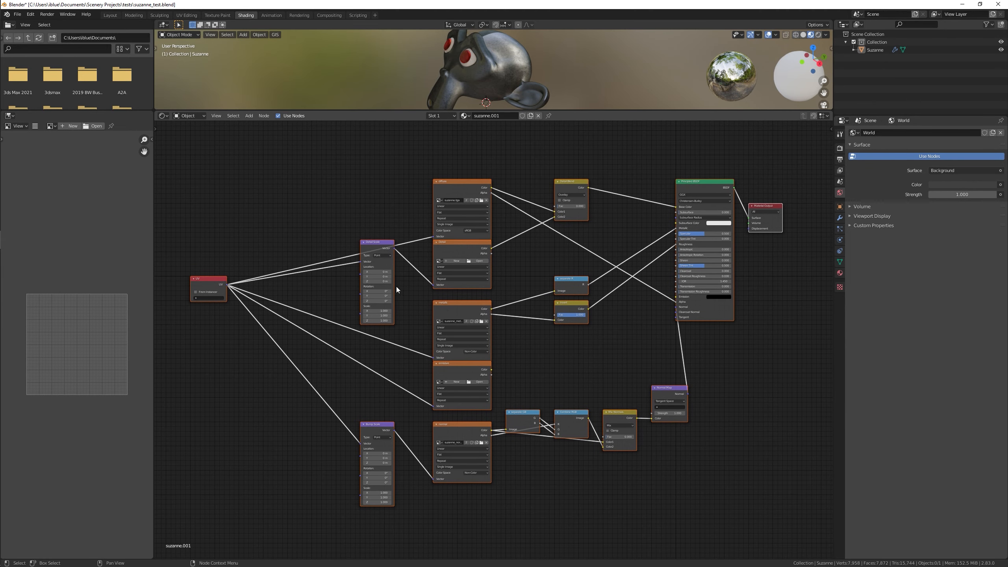
# Move the Detail Scale mapping node lower, clear of the link running from the UV node to the diffuse texture.
pyautogui.scroll(1, 452, 276)
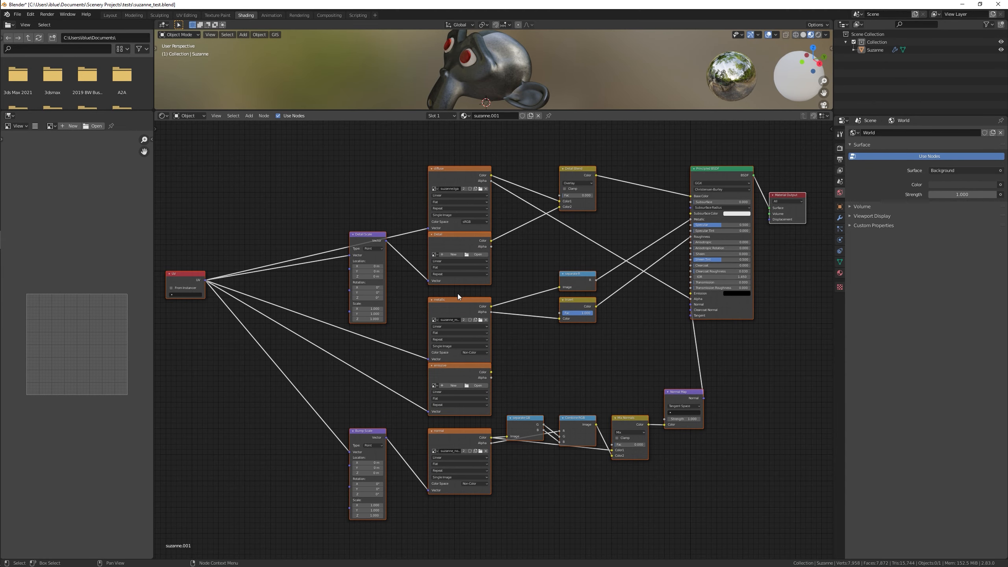
pyautogui.moveTo(192, 286); pyautogui.dragTo(225, 272, button='middle')
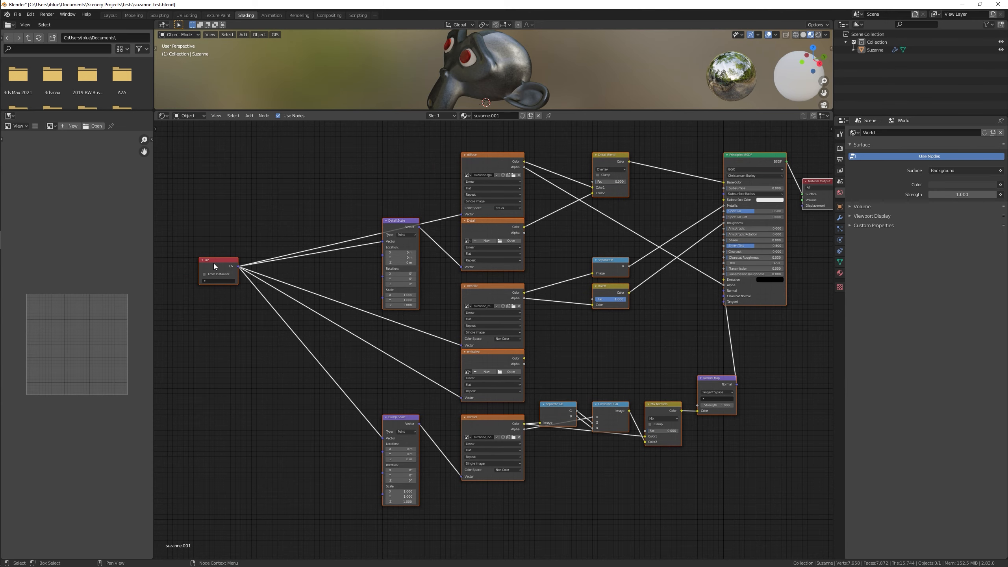
pyautogui.moveTo(287, 259); pyautogui.dragTo(208, 259, button='middle')
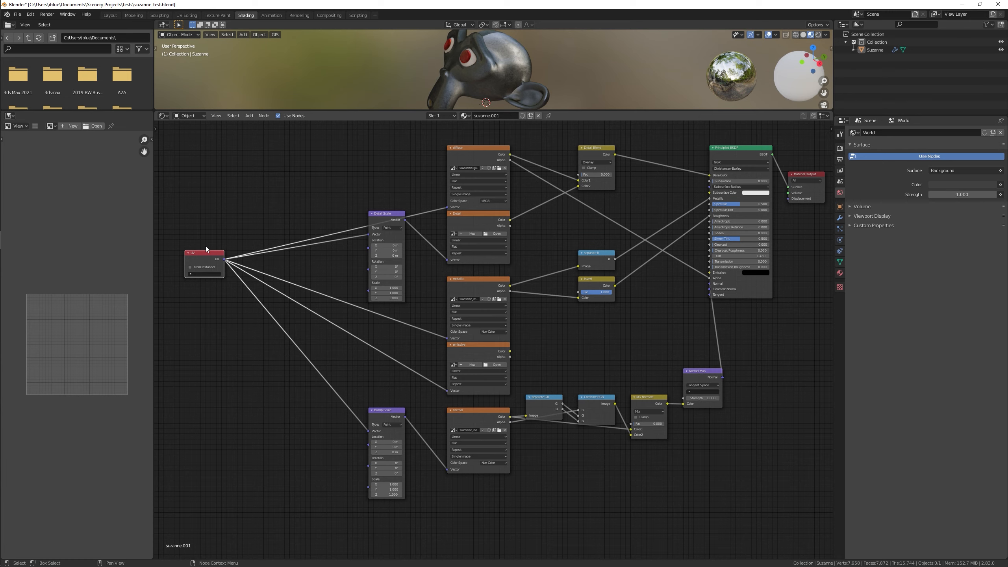
pyautogui.moveTo(338, 223); pyautogui.dragTo(322, 226, button='middle')
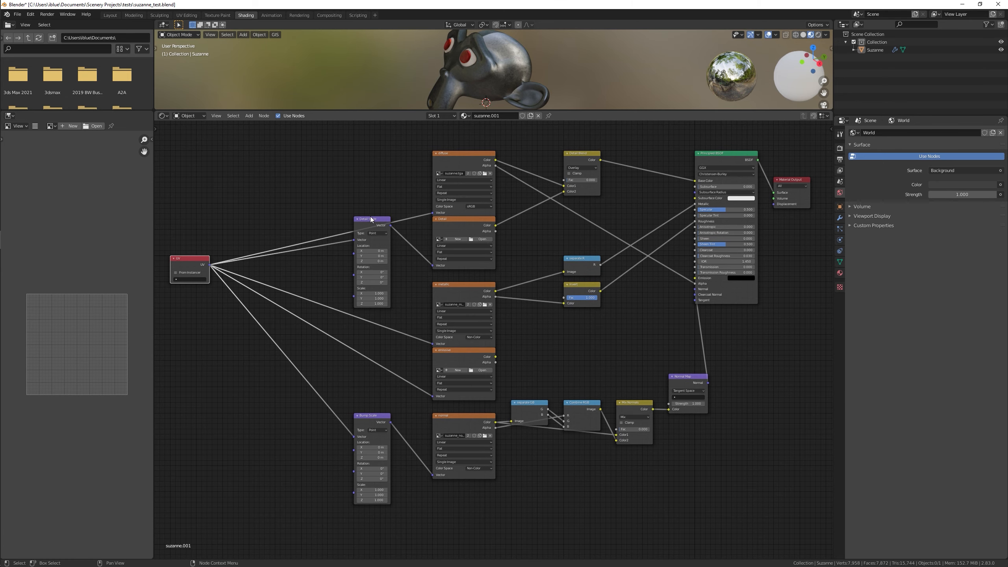
pyautogui.moveTo(368, 219); pyautogui.dragTo(365, 246)
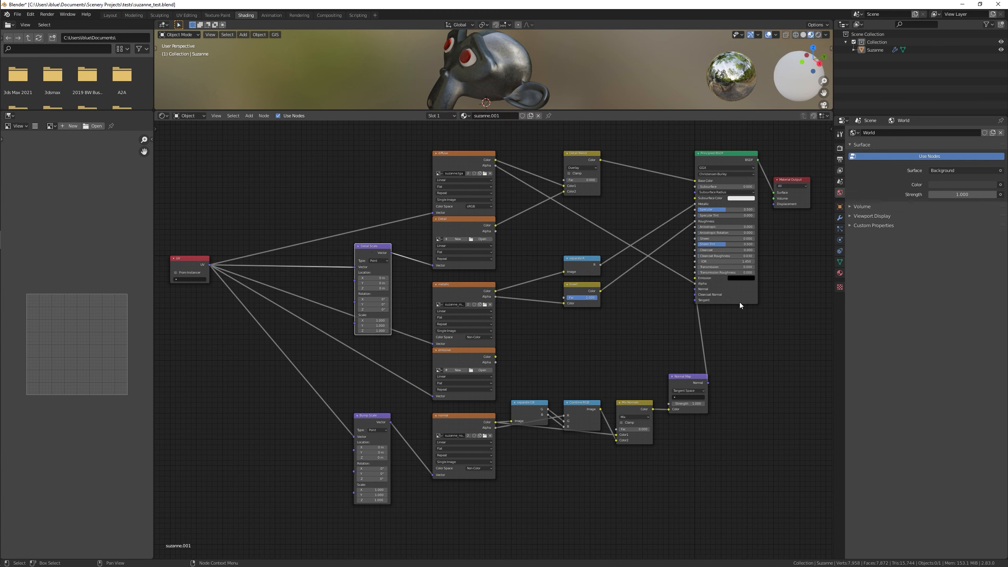
# Show the suzanne.001 material settings and collapse the Surface section.
pyautogui.click(840, 274)
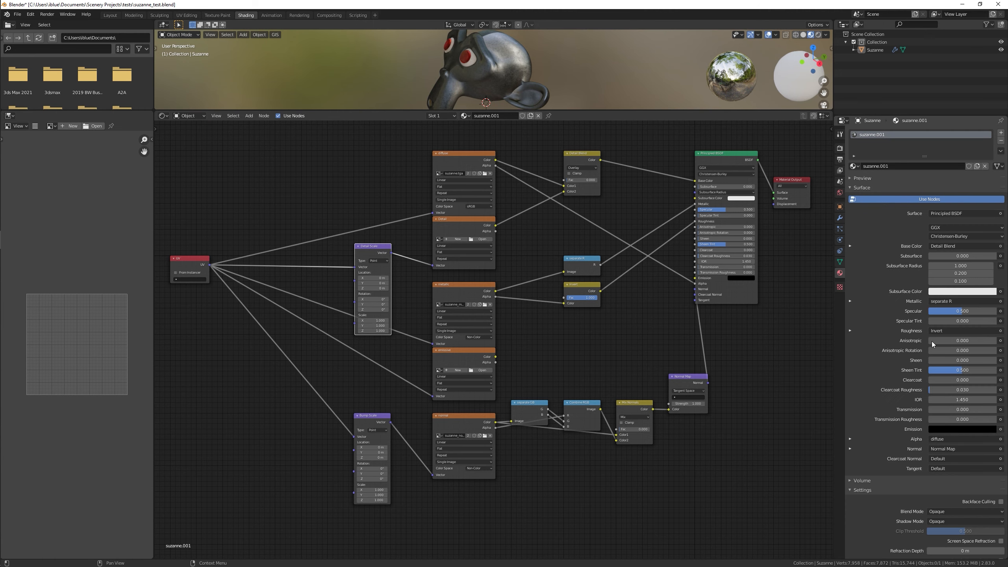
pyautogui.scroll(-3, 920, 318)
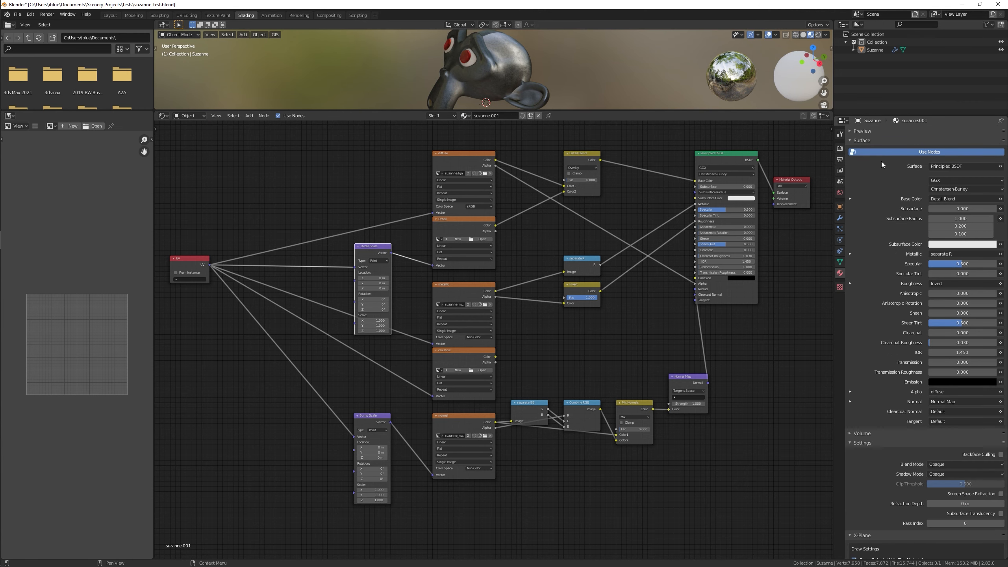
pyautogui.scroll(3, 881, 161)
pyautogui.click(858, 189)
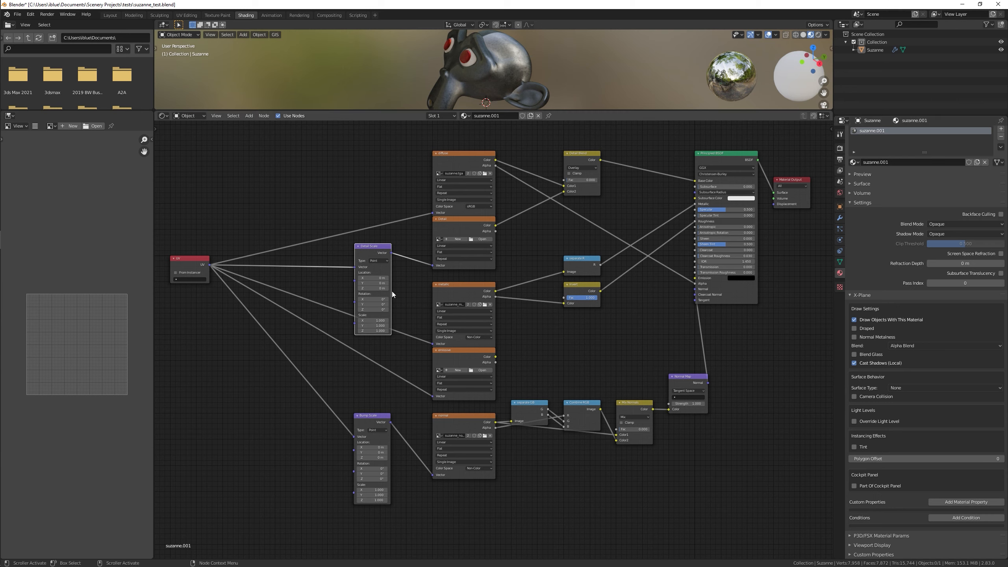
# Shift the Detail Scale node closer to the texture nodes and reposition the Bump Scale node slightly lower.
pyautogui.moveTo(317, 300); pyautogui.dragTo(318, 289, button='middle')
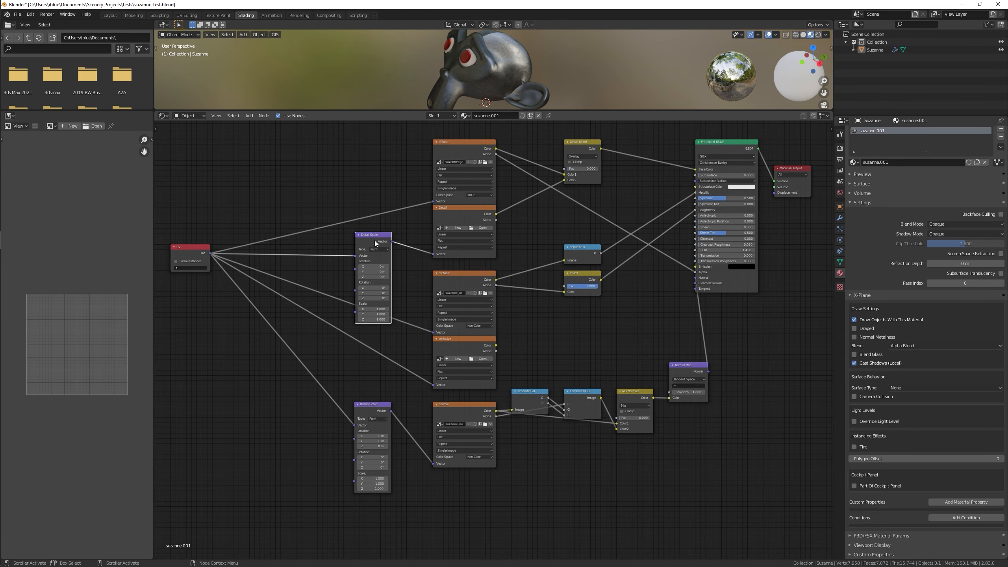
pyautogui.moveTo(375, 234); pyautogui.dragTo(393, 235)
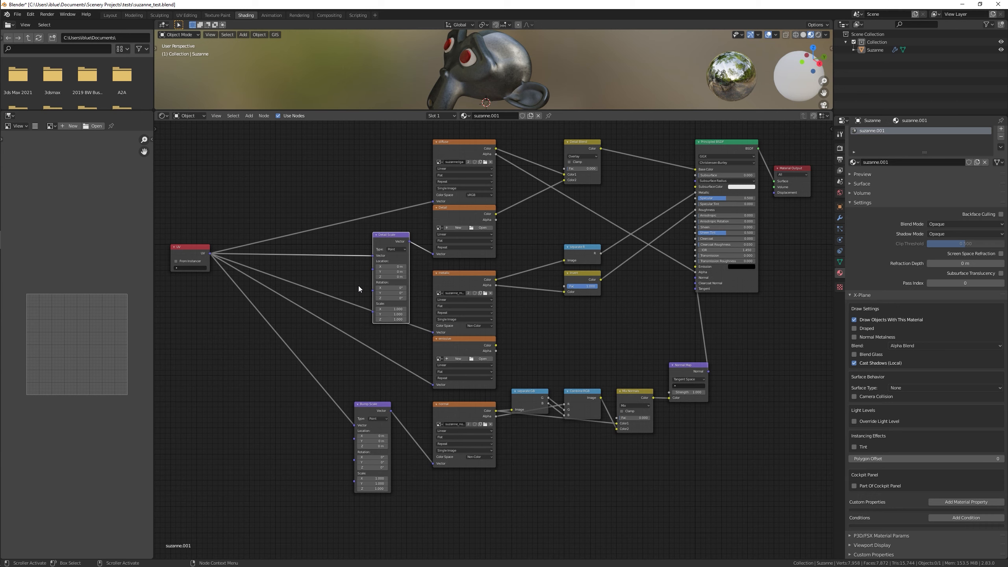
pyautogui.moveTo(369, 405); pyautogui.dragTo(389, 407)
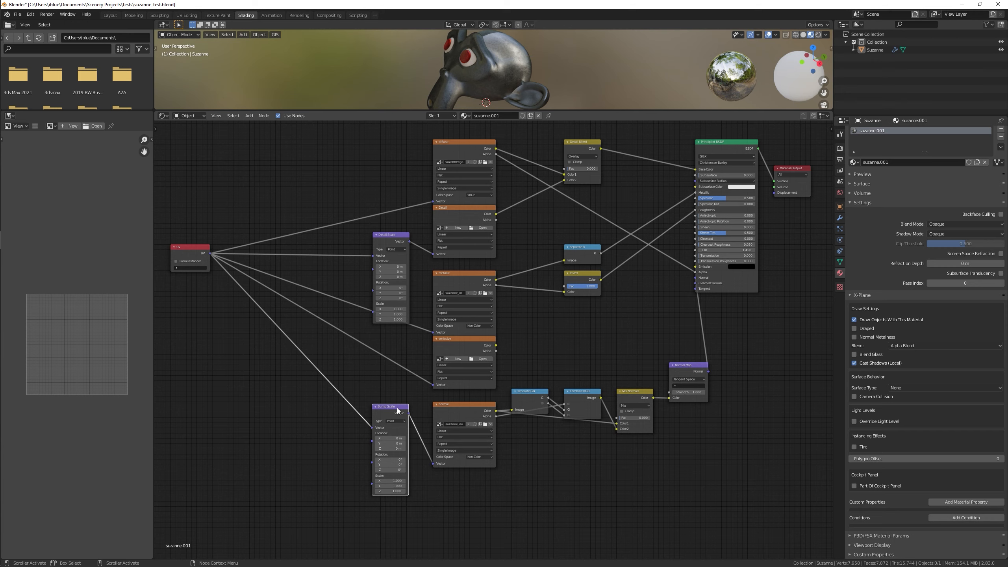
pyautogui.moveTo(386, 407); pyautogui.dragTo(367, 410)
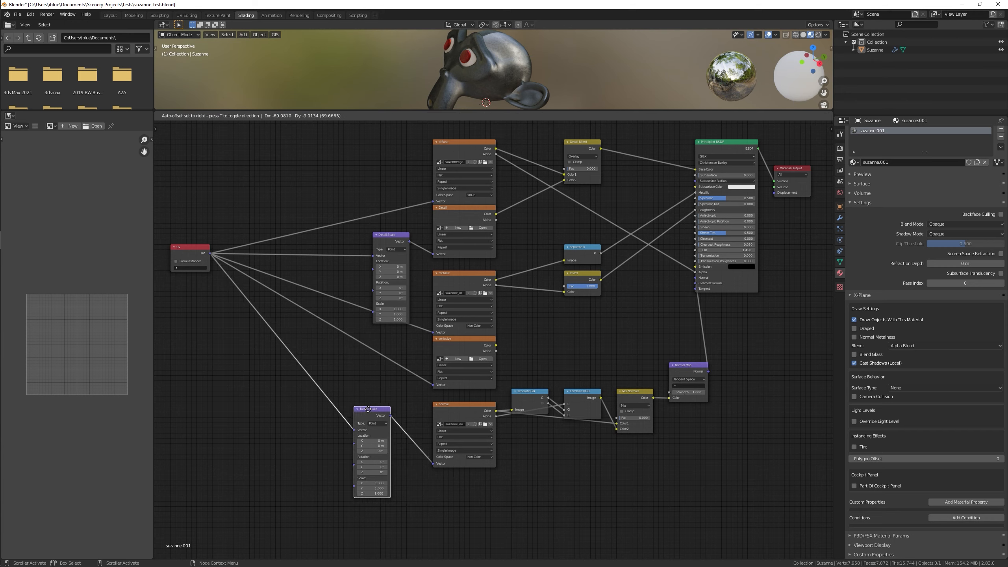
# Move the Detail texture node slightly down to leave a gap below the diffuse node, and select the diffuse node.
pyautogui.moveTo(621, 310); pyautogui.dragTo(605, 331, button='middle')
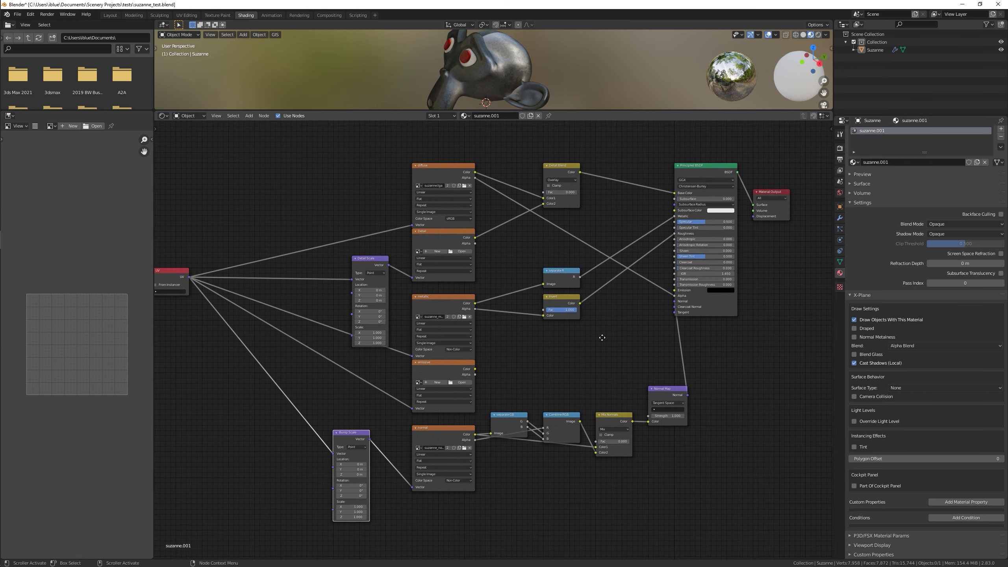
pyautogui.click(441, 168)
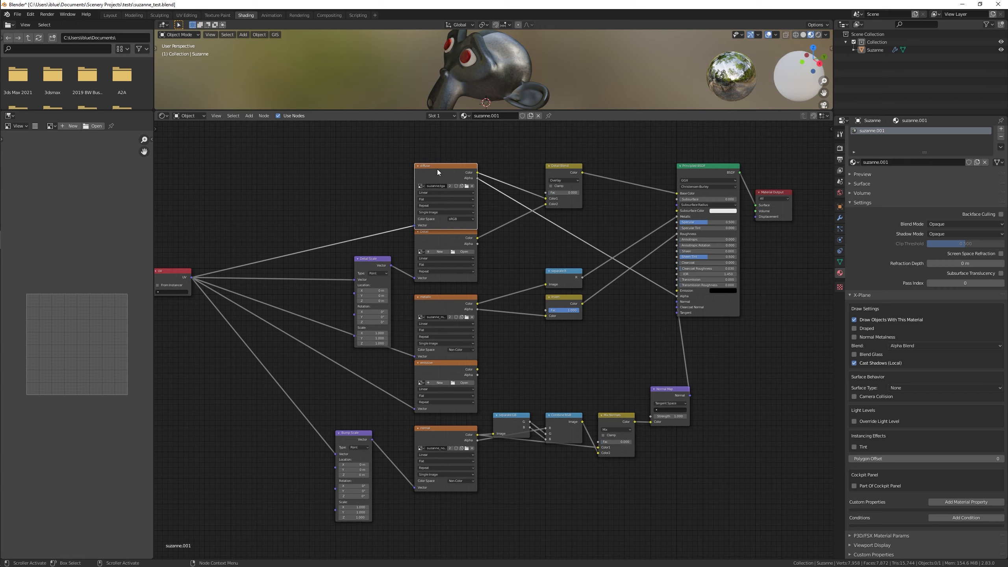
pyautogui.click(444, 233)
pyautogui.moveTo(444, 233); pyautogui.dragTo(443, 237)
pyautogui.click(444, 163)
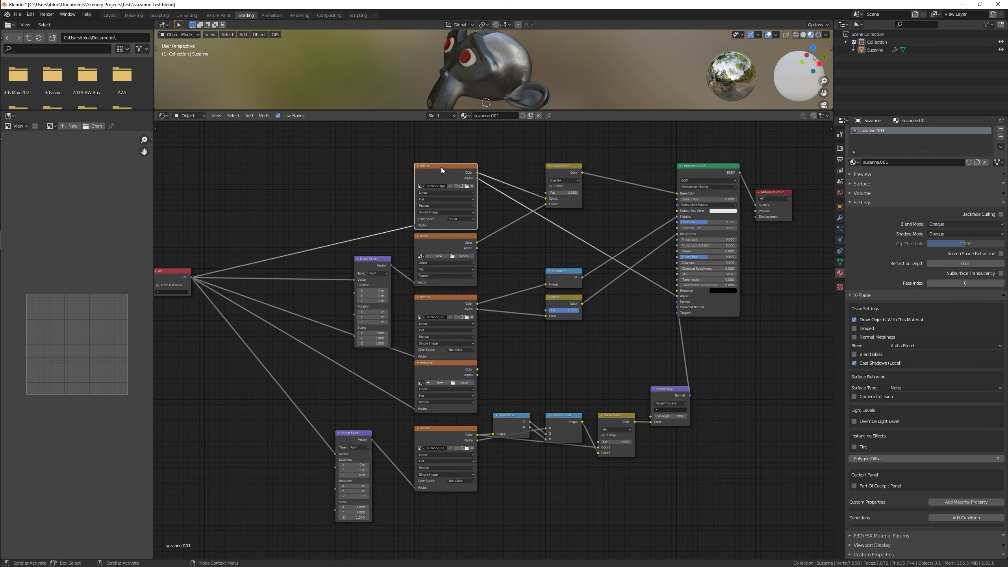
# Select the metallic texture node and nudge its connected separate R and Invert nodes slightly apart.
pyautogui.scroll(2, 444, 164)
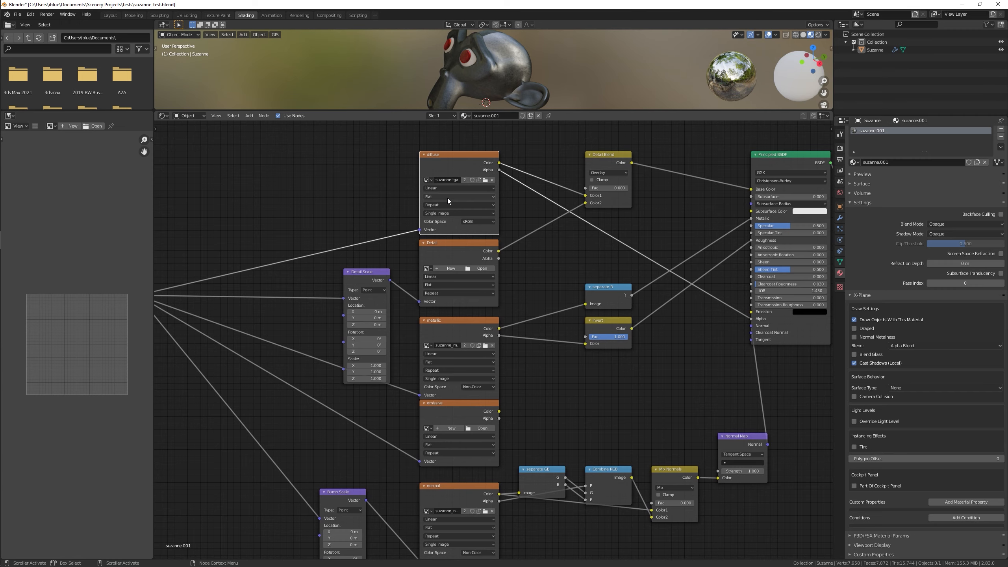
pyautogui.moveTo(469, 329); pyautogui.dragTo(430, 268, button='middle')
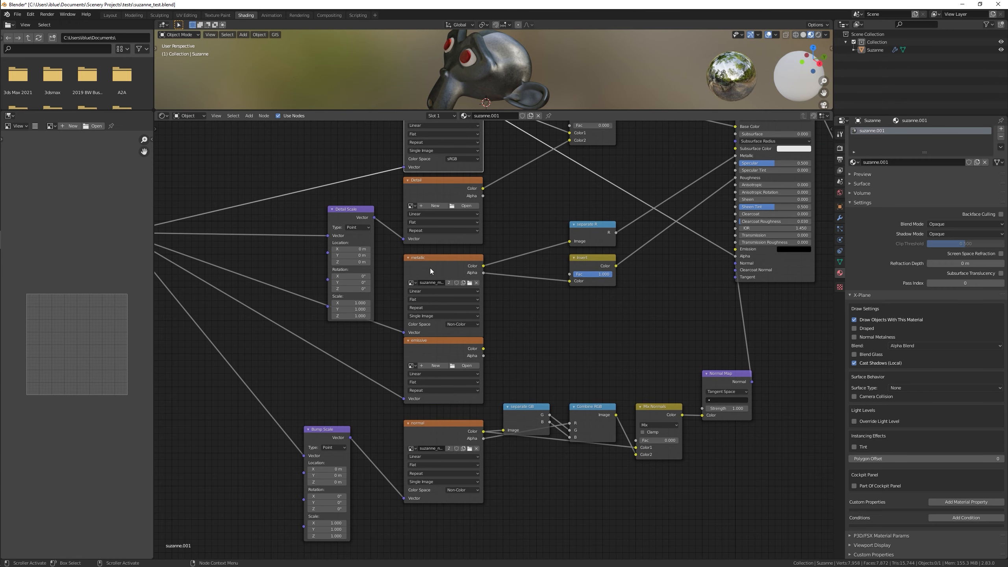
pyautogui.click(436, 258)
pyautogui.moveTo(529, 260); pyautogui.dragTo(425, 319, button='middle')
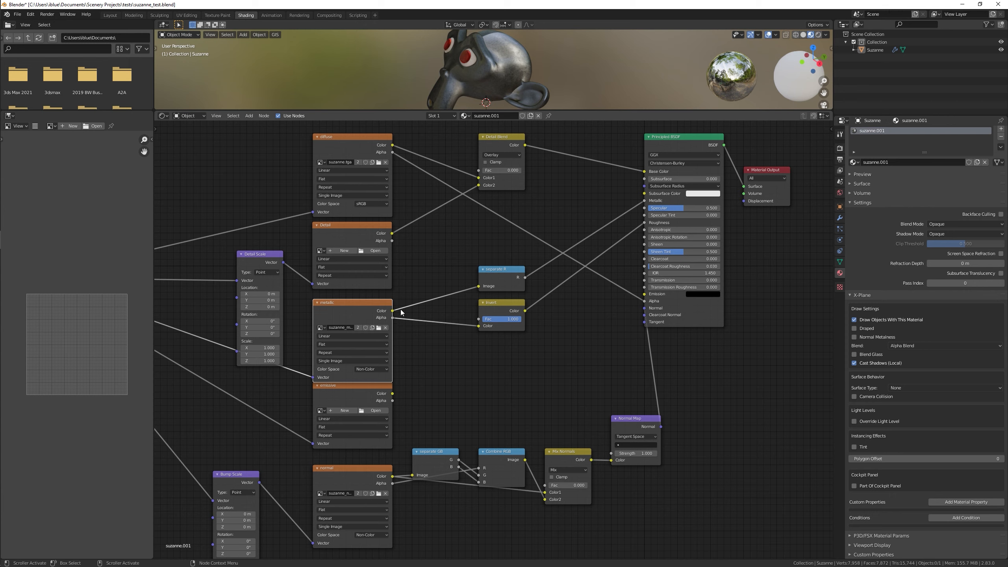
pyautogui.moveTo(503, 270); pyautogui.dragTo(506, 269)
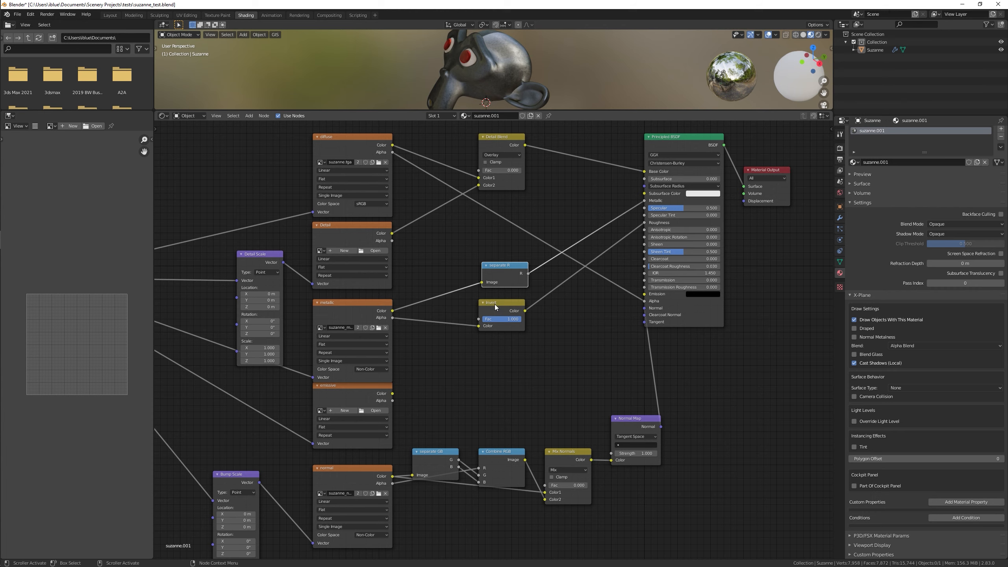
pyautogui.moveTo(495, 304); pyautogui.dragTo(500, 307)
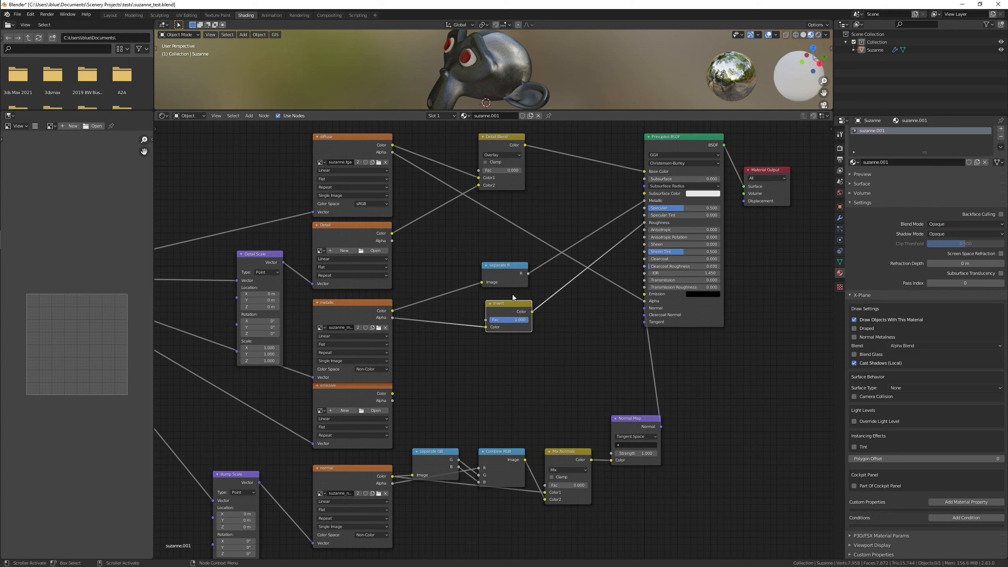
# Spread out the separate GB, Combine RGB and Mix Normals nodes between the normal texture and the Normal Map node.
pyautogui.moveTo(468, 400); pyautogui.dragTo(408, 365, button='middle')
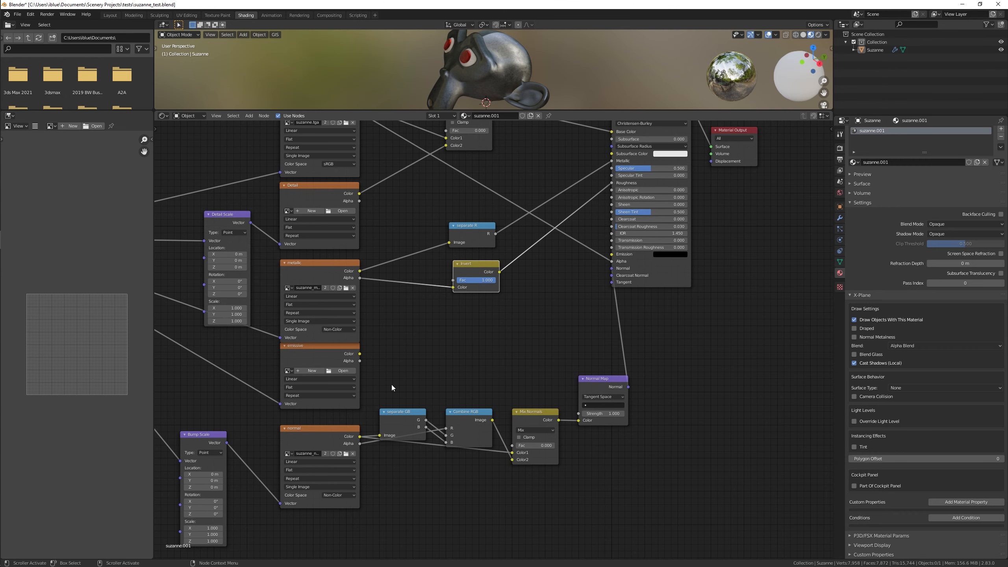
pyautogui.moveTo(400, 411); pyautogui.dragTo(403, 396)
pyautogui.moveTo(469, 408)
pyautogui.mouseDown()
pyautogui.moveTo(475, 393)
pyautogui.moveTo(475, 406)
pyautogui.mouseUp()
pyautogui.moveTo(539, 412); pyautogui.dragTo(541, 421)
pyautogui.moveTo(418, 432); pyautogui.dragTo(422, 405, button='middle')
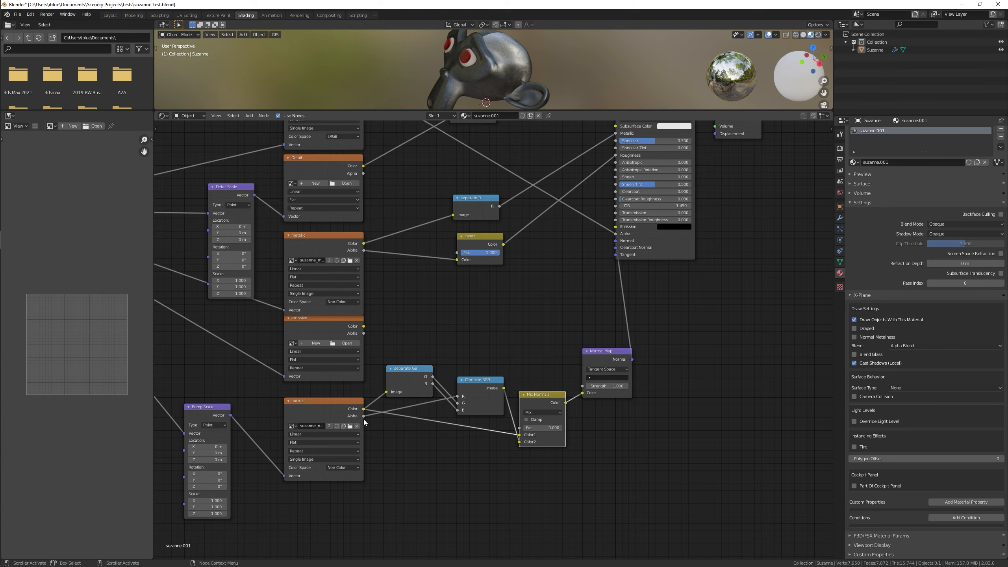
pyautogui.moveTo(478, 380); pyautogui.dragTo(483, 382)
pyautogui.click(538, 395)
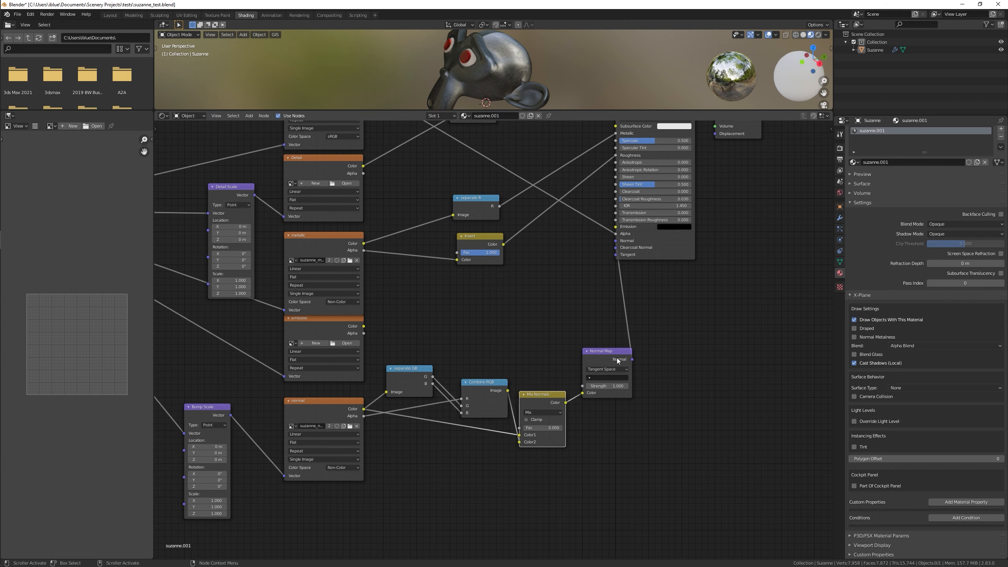
# Inspect the Principled BSDF node, move the Material Output node farther away from it, and review the whole node tree.
pyautogui.moveTo(572, 286); pyautogui.dragTo(527, 371, button='middle')
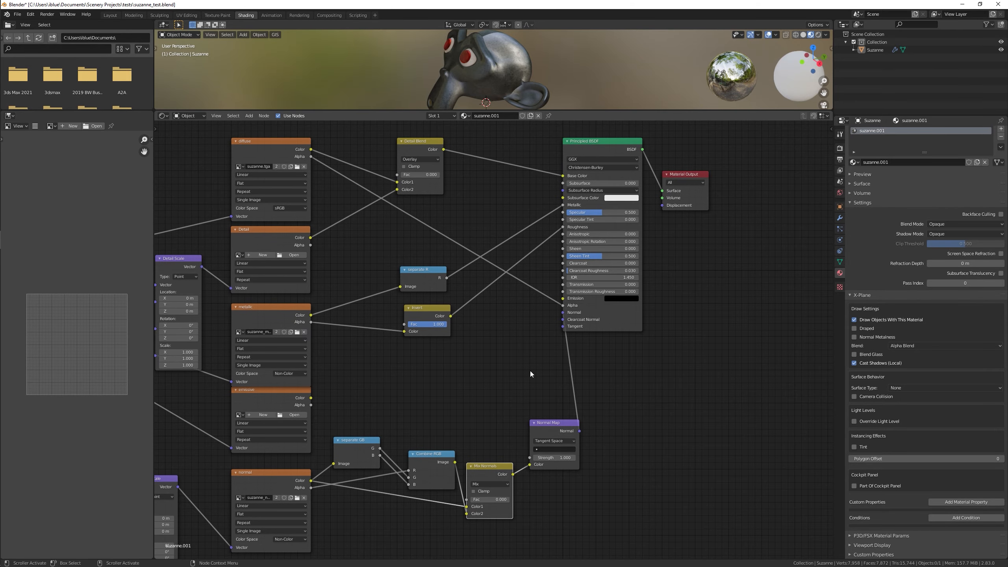
pyautogui.moveTo(678, 316); pyautogui.dragTo(603, 419, button='middle')
pyautogui.scroll(3, 613, 363)
pyautogui.moveTo(614, 366); pyautogui.dragTo(607, 338, button='middle')
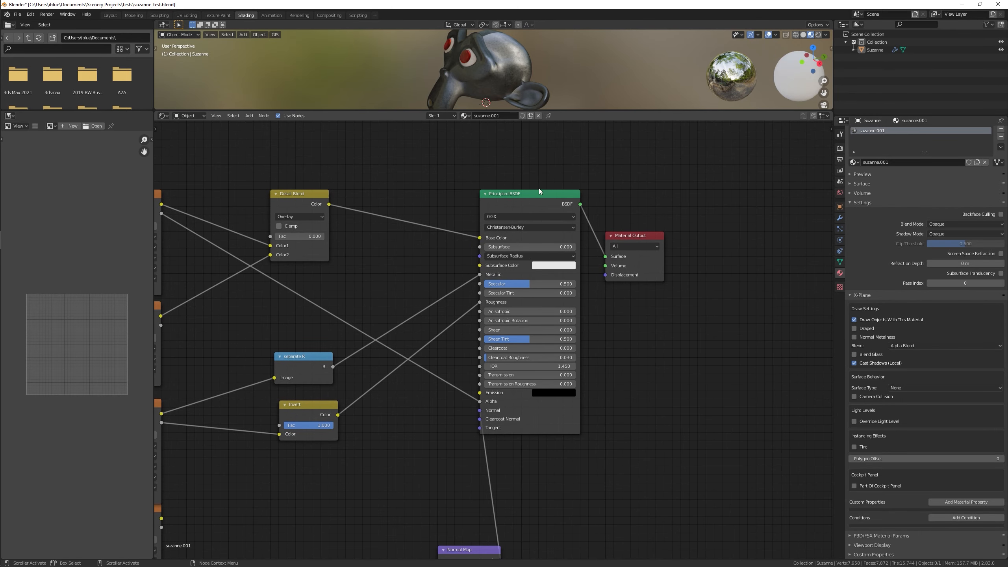
pyautogui.click(531, 196)
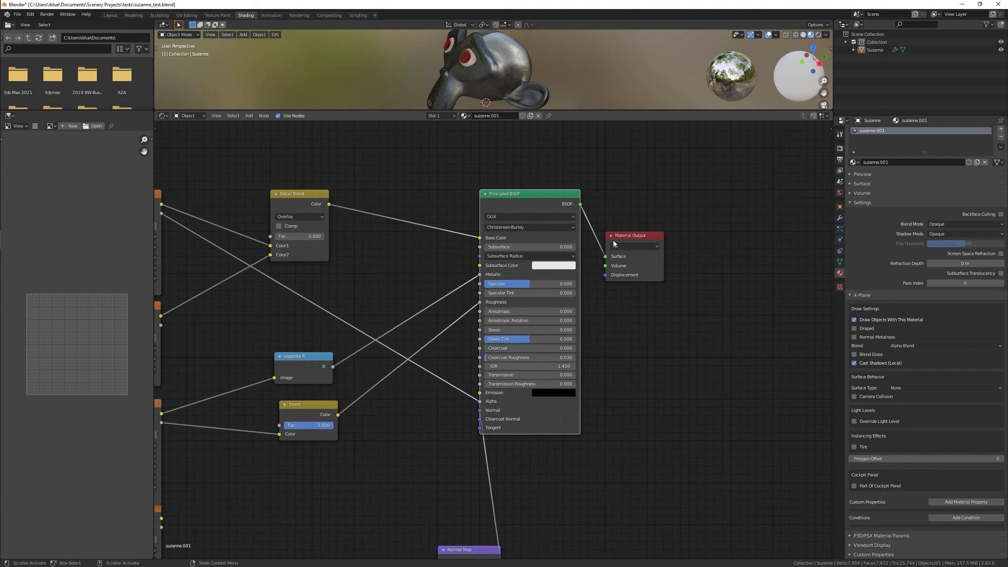
pyautogui.moveTo(638, 236); pyautogui.dragTo(681, 226)
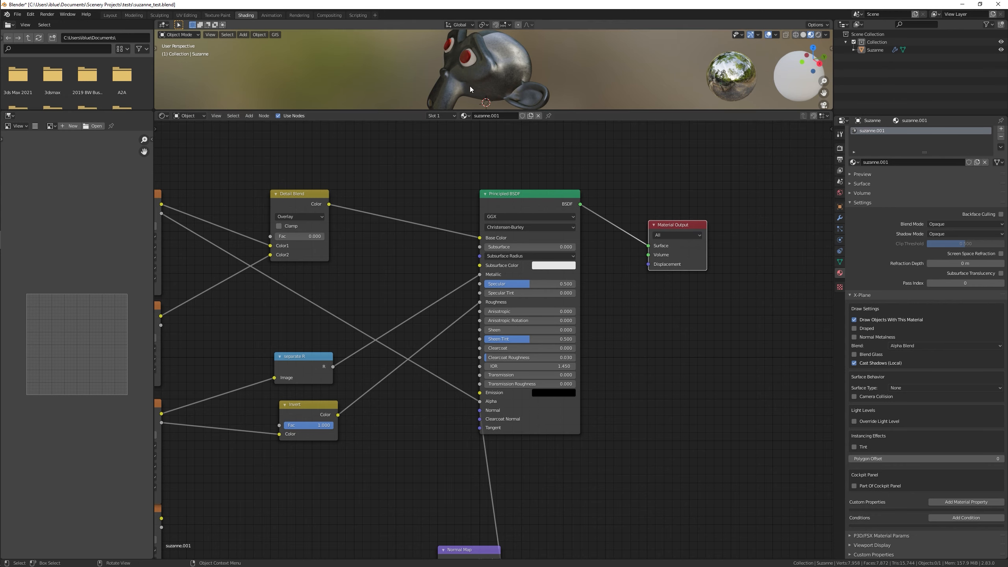
pyautogui.scroll(-5, 402, 302)
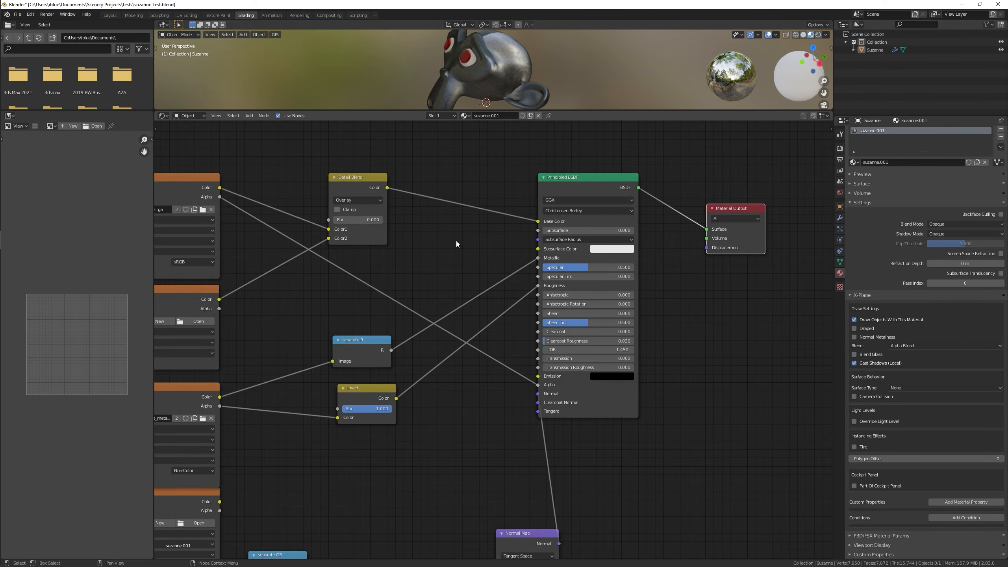
pyautogui.scroll(-1, 482, 243)
pyautogui.moveTo(495, 245)
pyautogui.mouseDown(button='middle')
pyautogui.moveTo(476, 257)
pyautogui.moveTo(486, 256)
pyautogui.mouseUp(button='middle')
pyautogui.scroll(1, 476, 256)
pyautogui.scroll(-1, 486, 255)
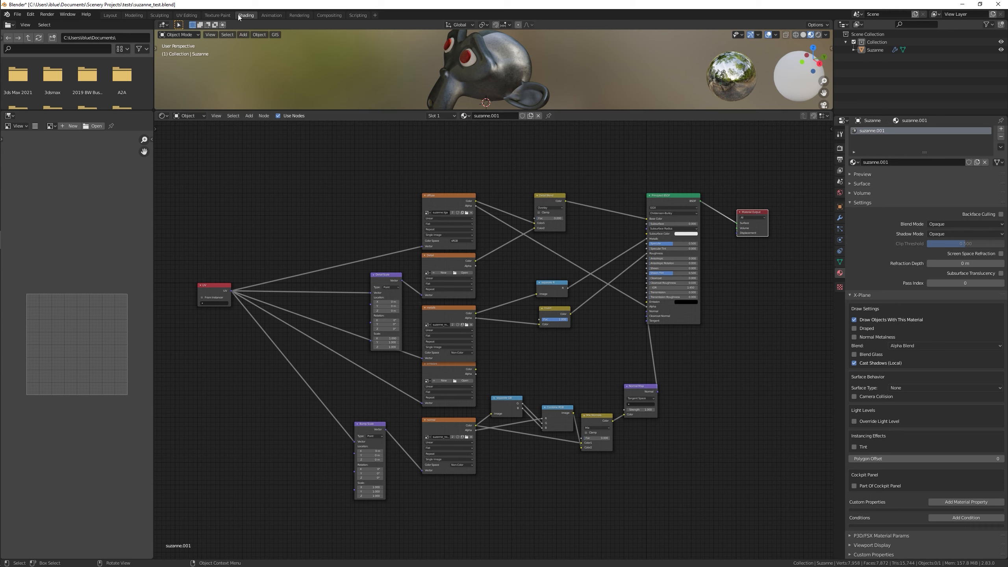
# Switch to the Modeling workspace, return to Object Mode, and select the Suzanne model.
pyautogui.click(133, 16)
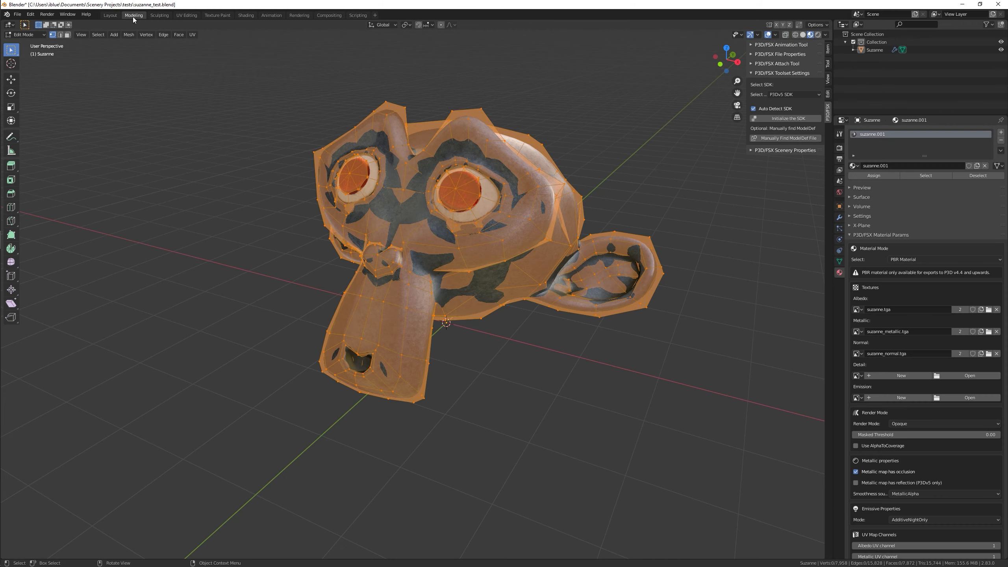
pyautogui.moveTo(462, 252); pyautogui.dragTo(505, 236, button='middle')
pyautogui.press('Tab')
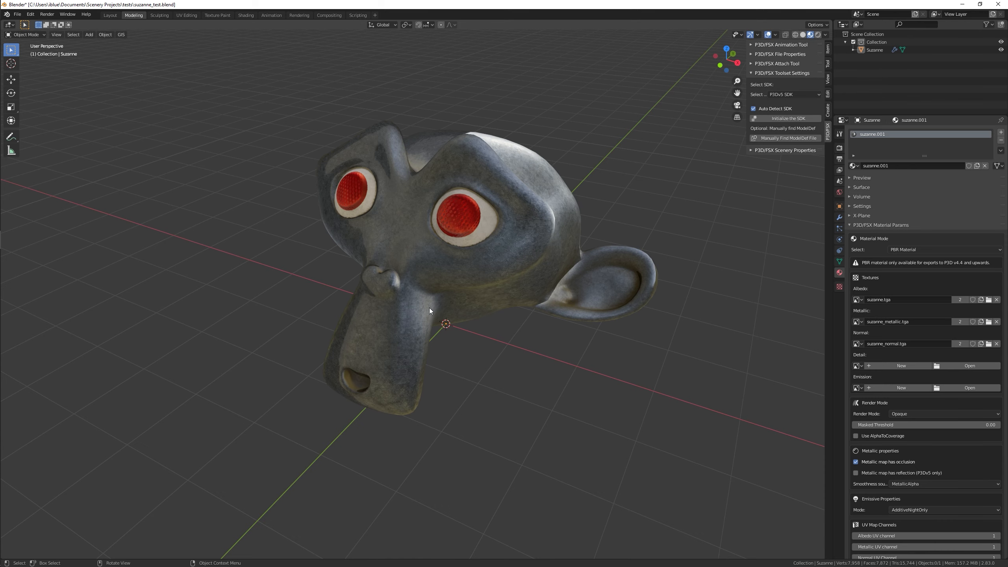
pyautogui.moveTo(429, 307); pyautogui.dragTo(402, 300, button='middle')
pyautogui.click(437, 261)
pyautogui.moveTo(438, 260)
pyautogui.mouseDown(button='middle')
pyautogui.moveTo(427, 255)
pyautogui.moveTo(439, 261)
pyautogui.mouseUp(button='middle')
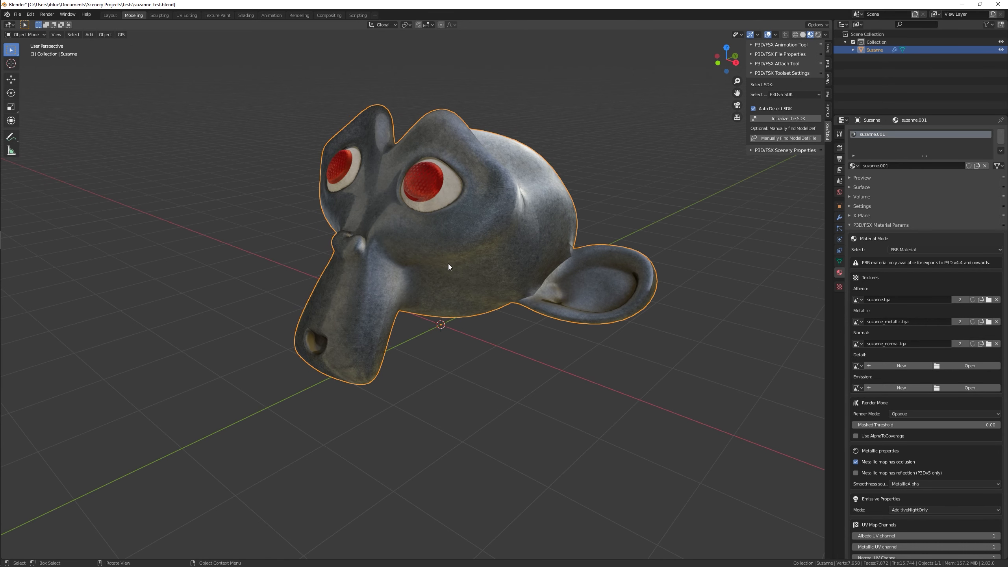
# Switch to the Animation workspace, view Suzanne from a new angle, and show the active tool settings.
pyautogui.click(272, 16)
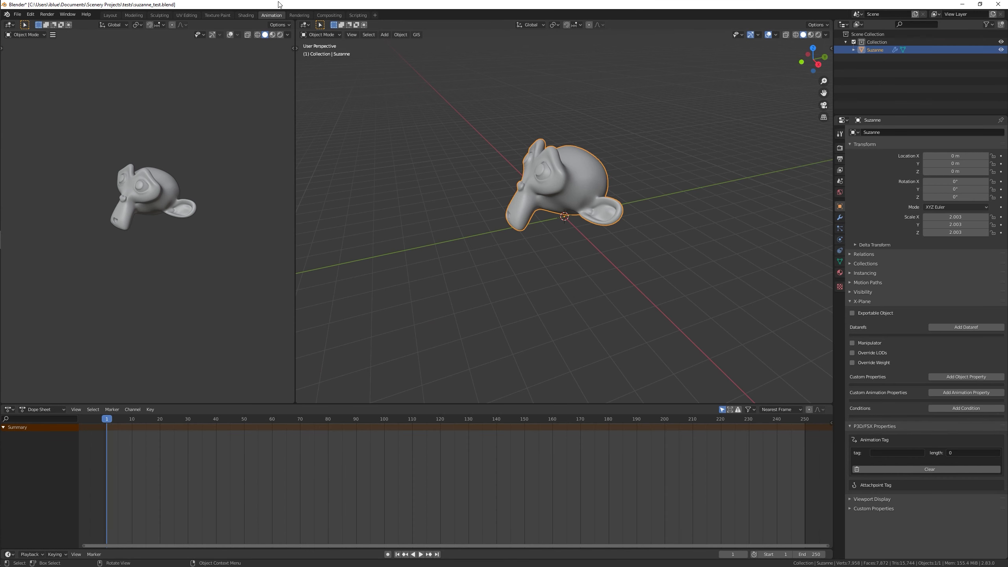
pyautogui.moveTo(528, 237); pyautogui.dragTo(582, 218, button='middle')
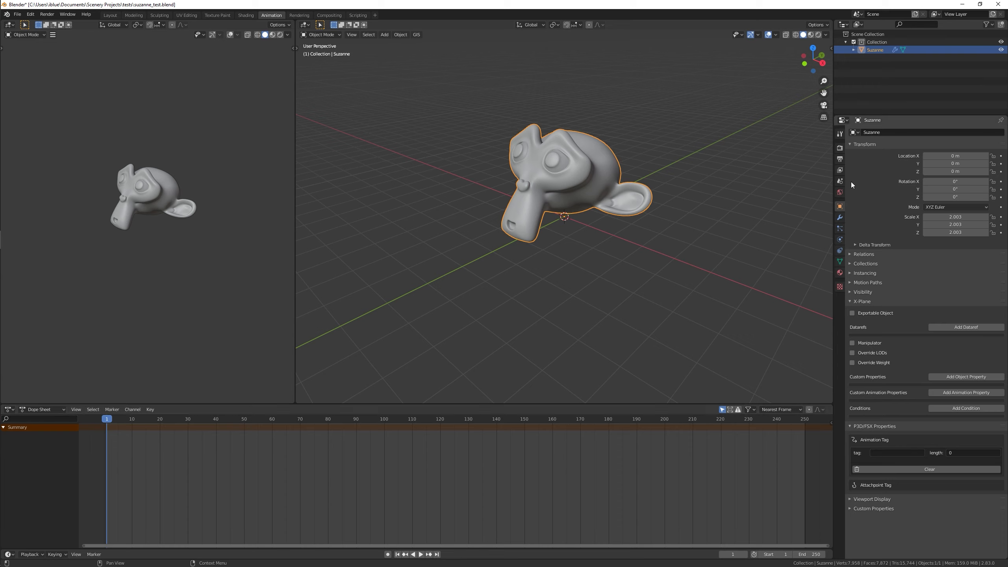
pyautogui.click(840, 134)
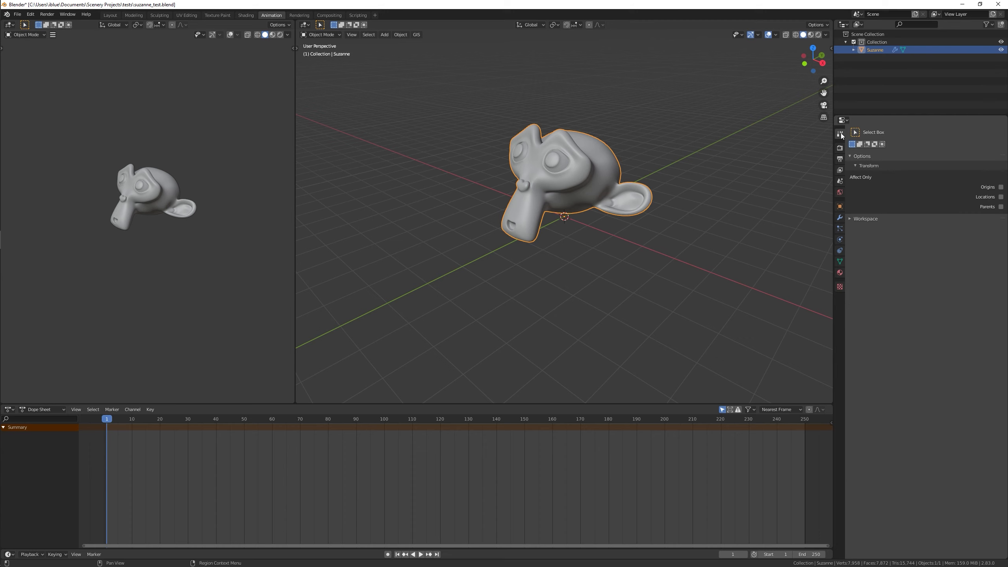
# Set the scene's end frame to 100 and insert a rotation keyframe for Suzanne at frame 1.
pyautogui.click(840, 152)
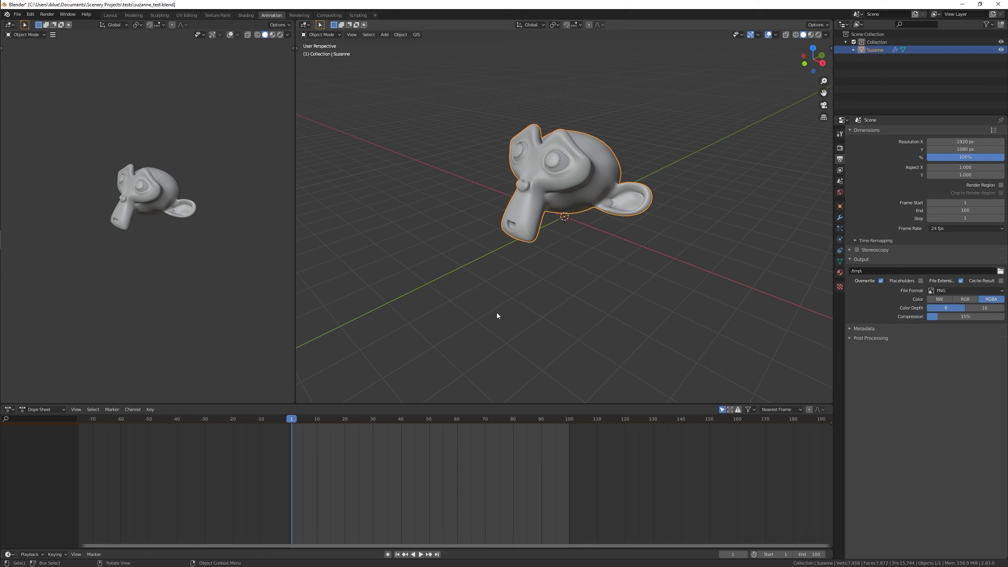
pyautogui.press('i')
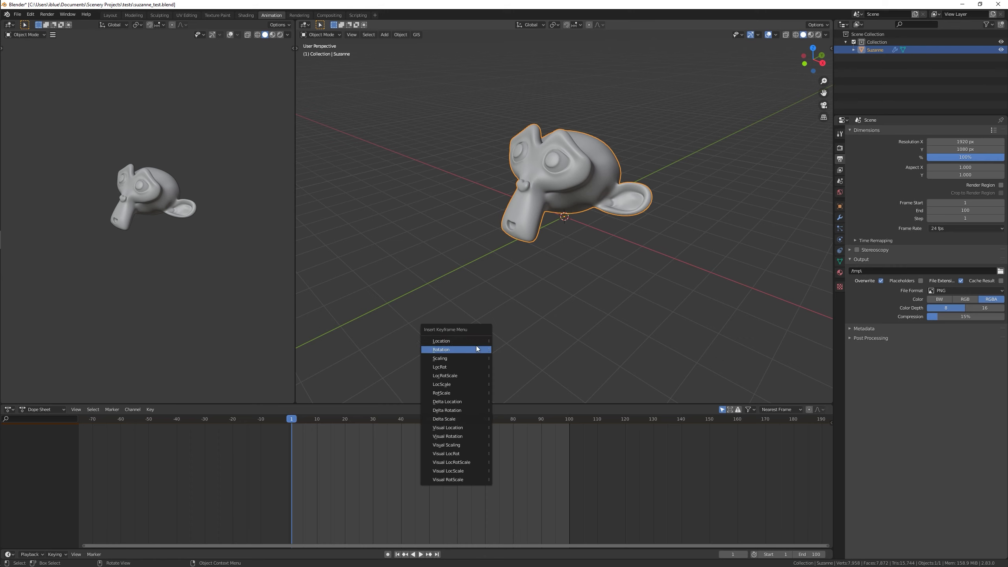
pyautogui.click(476, 348)
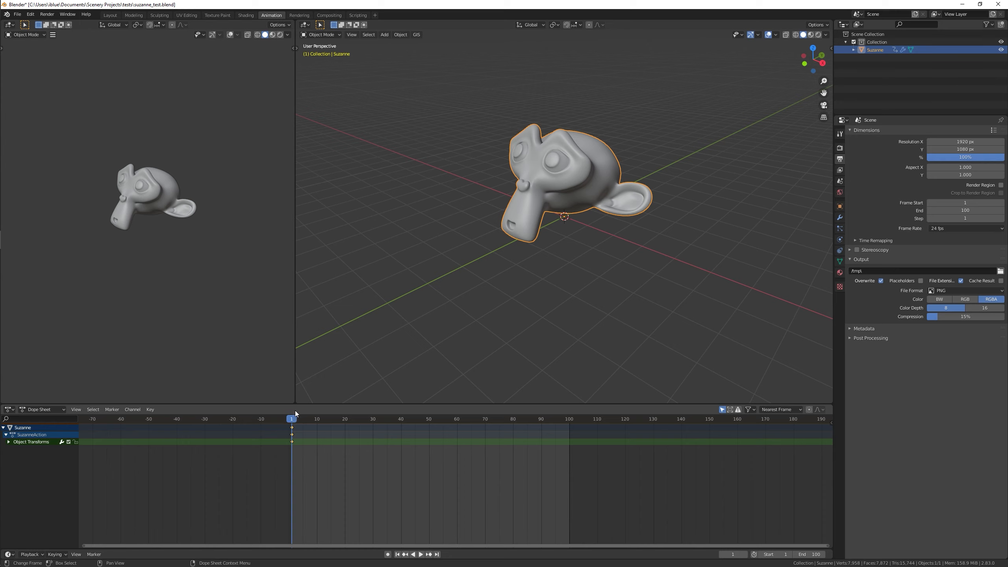
# At frame 25, rotate Suzanne 90° about the global Z axis and insert a rotation keyframe.
pyautogui.moveTo(293, 421); pyautogui.dragTo(360, 412)
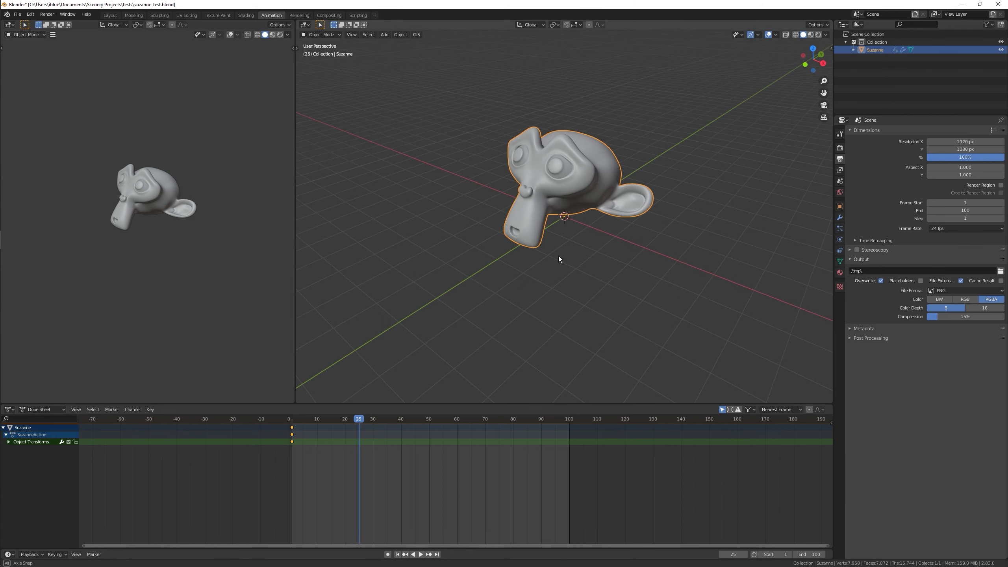
pyautogui.press('r')
pyautogui.write('z')
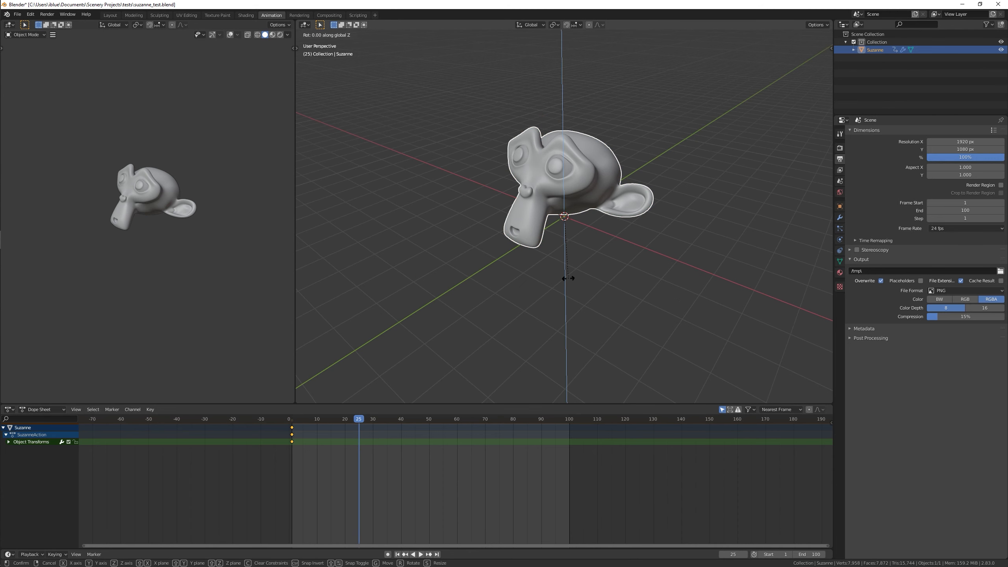
pyautogui.write('90')
pyautogui.press('Return')
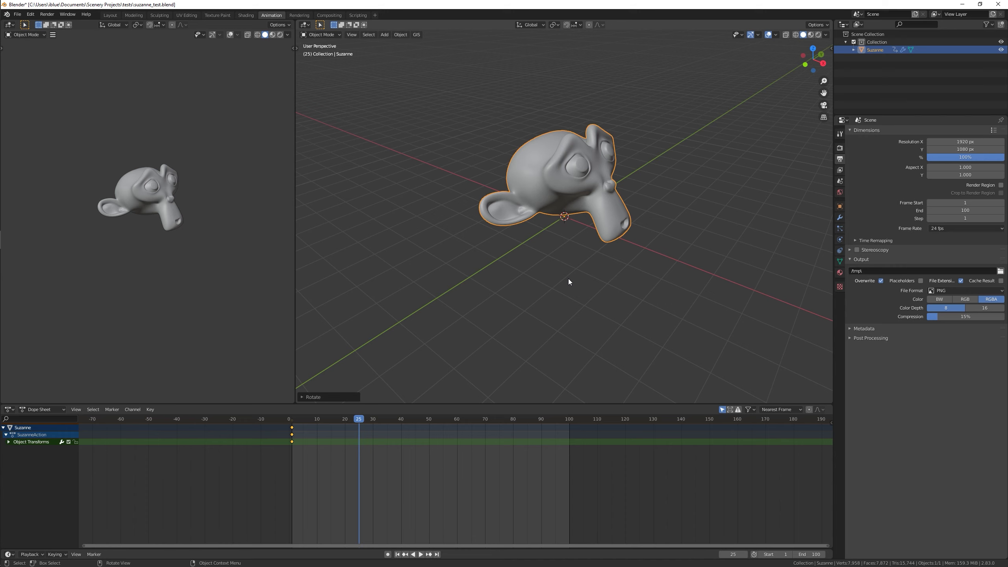
pyautogui.press('i')
pyautogui.click(569, 280)
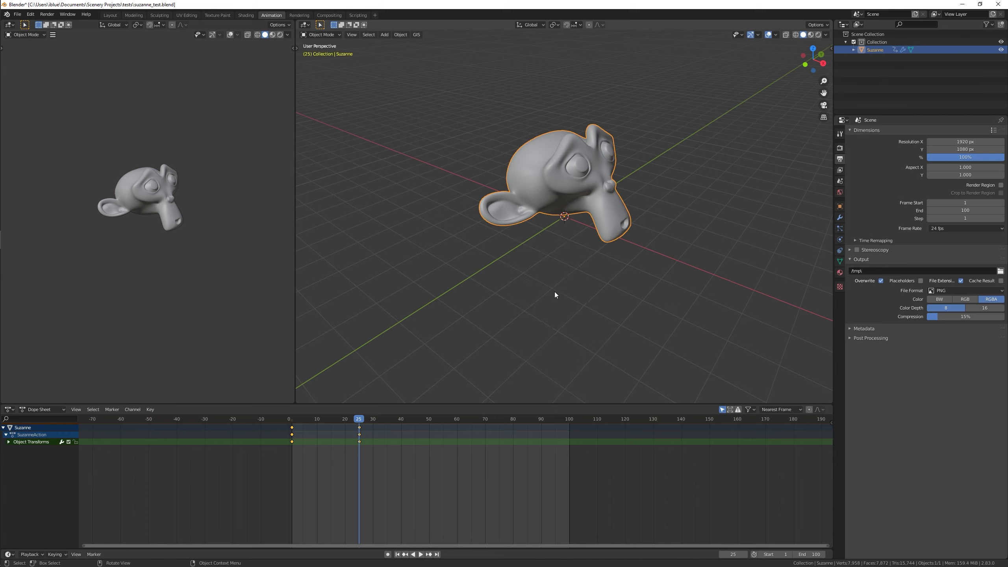
# At frame 50, rotate Suzanne a further 90° about the global Z axis and insert a rotation keyframe.
pyautogui.moveTo(361, 420); pyautogui.dragTo(428, 418)
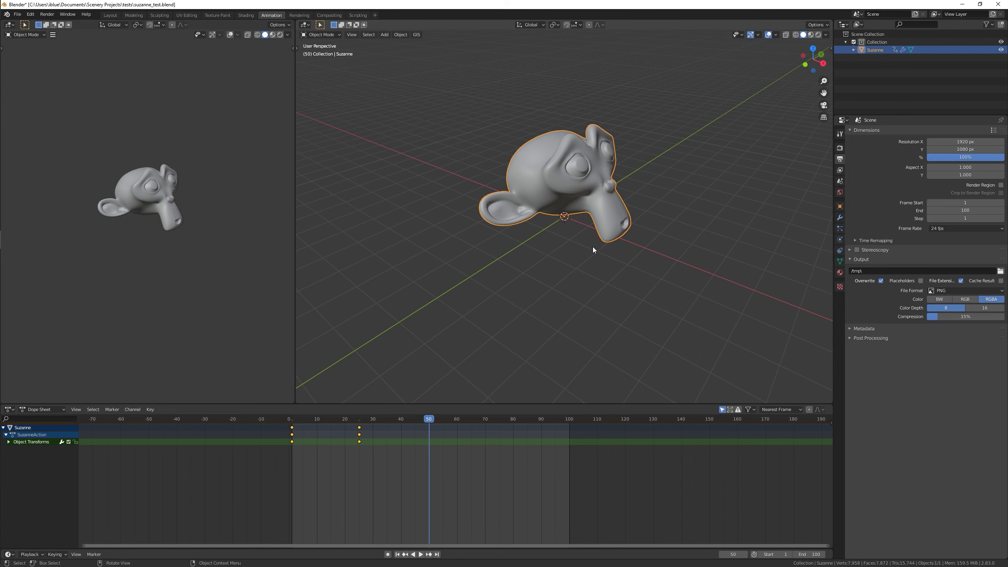
pyautogui.write('rz')
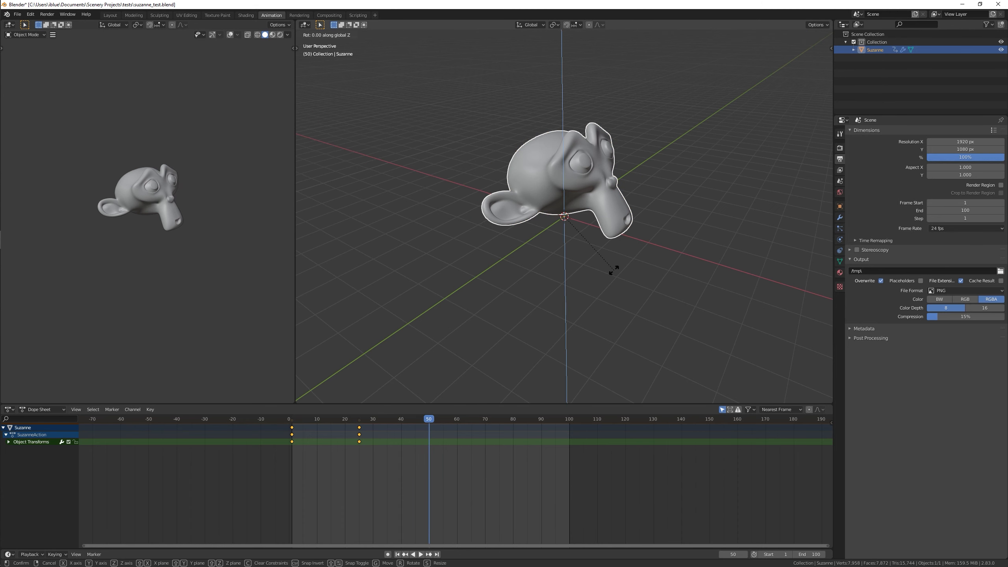
pyautogui.write('180')
pyautogui.press('Return')
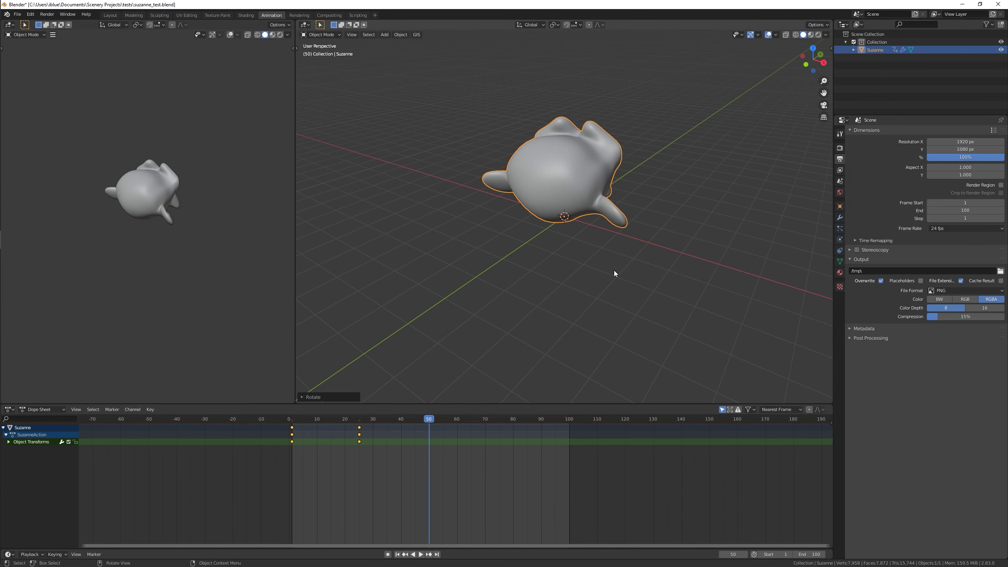
pyautogui.press('i')
pyautogui.click(615, 272)
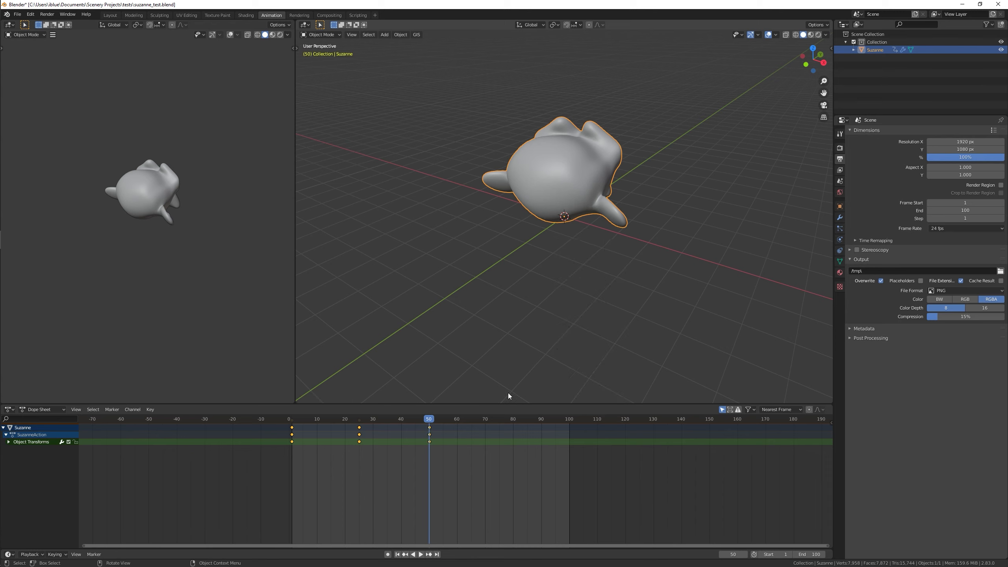
# At frame 75, rotate Suzanne another 90° about the global Z axis and insert a rotation keyframe.
pyautogui.moveTo(429, 424); pyautogui.dragTo(498, 424)
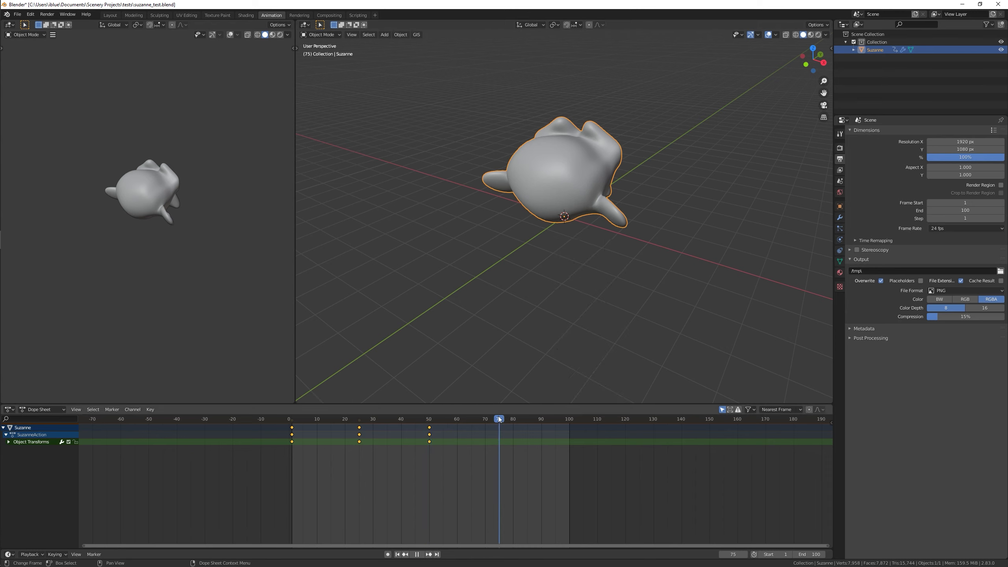
pyautogui.write('rz90')
pyautogui.press('Return')
pyautogui.press('i')
pyautogui.click(623, 297)
# At frame 100, complete Suzanne's full turn with a 90° rotation about the global Z axis and insert a rotation keyframe.
pyautogui.moveTo(499, 421); pyautogui.dragTo(570, 420)
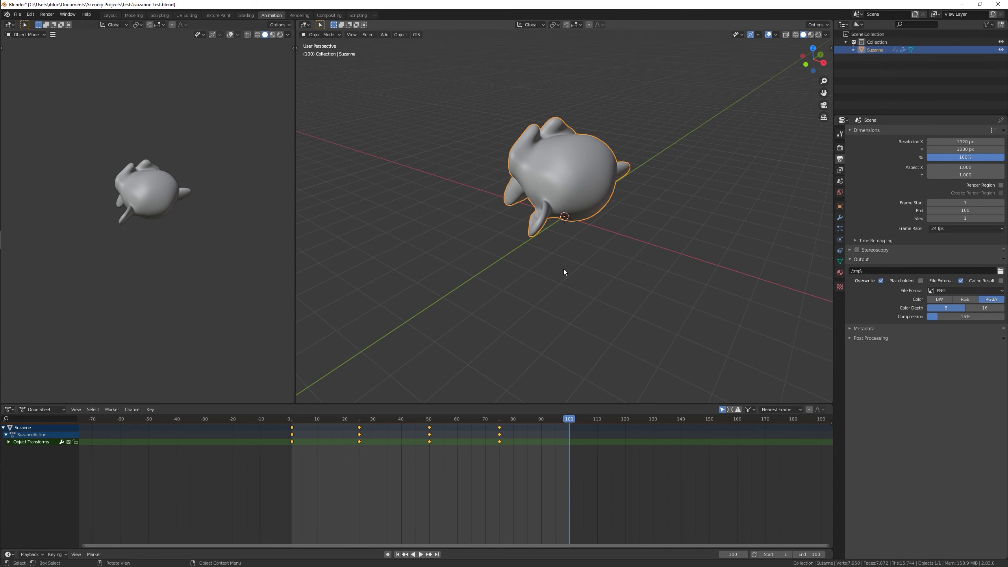
pyautogui.write('rz90')
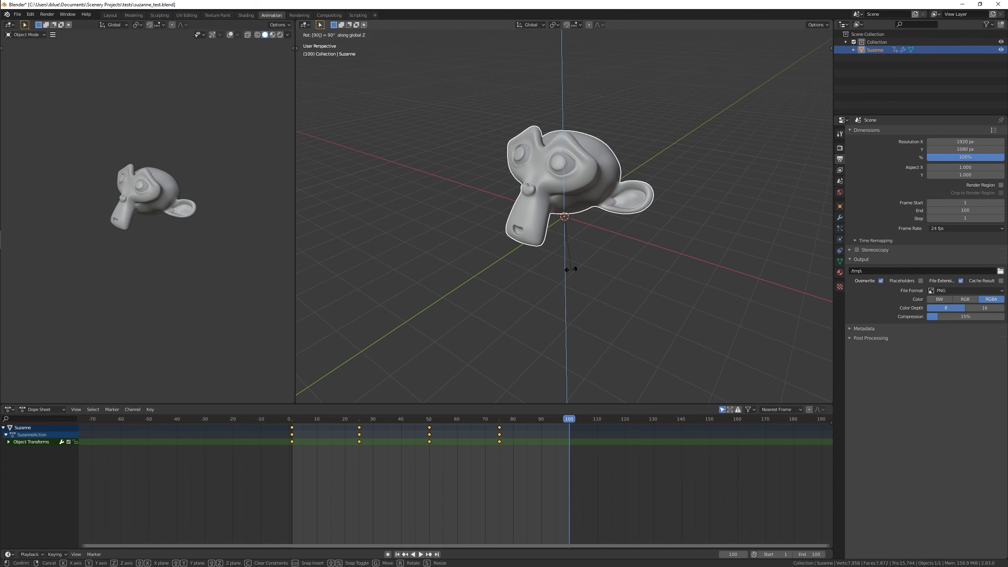
pyautogui.press('Return')
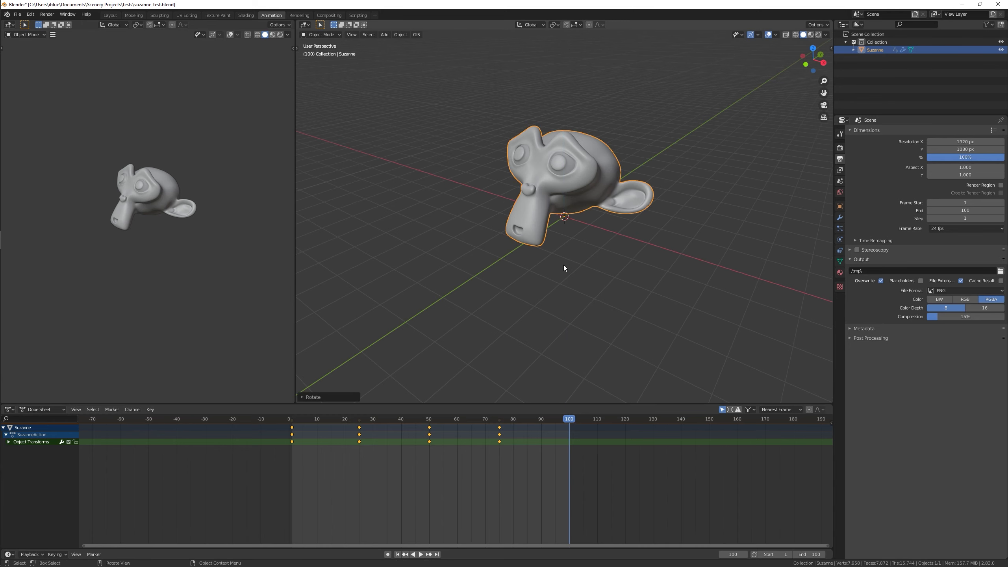
pyautogui.press('i')
pyautogui.click(563, 267)
# Play back Suzanne's turning animation, stop it, and return to frame 1.
pyautogui.moveTo(562, 264); pyautogui.dragTo(575, 252, button='middle')
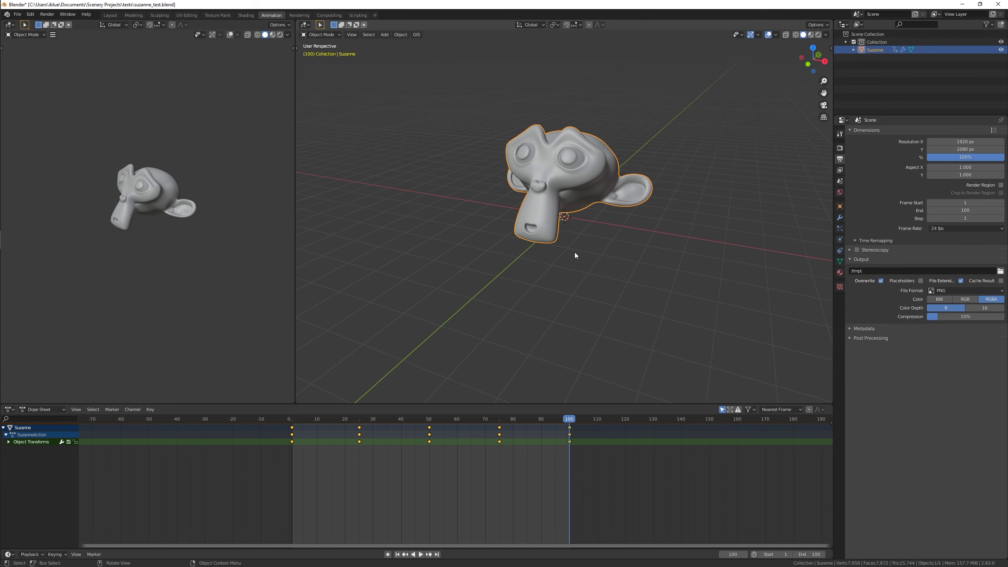
pyautogui.press('space')
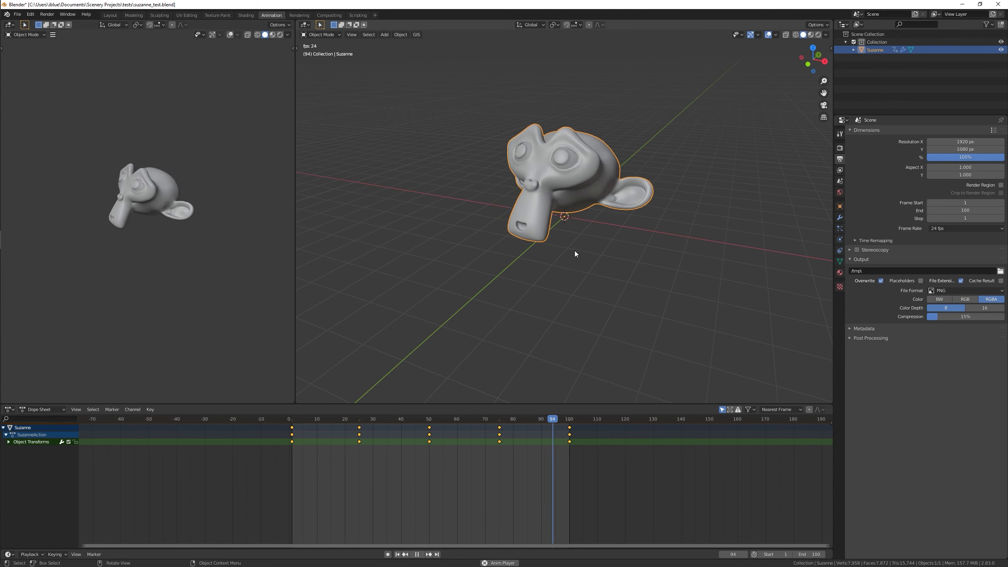
pyautogui.press('space')
pyautogui.moveTo(298, 422); pyautogui.dragTo(292, 422)
pyautogui.moveTo(573, 251); pyautogui.dragTo(553, 252, button='middle')
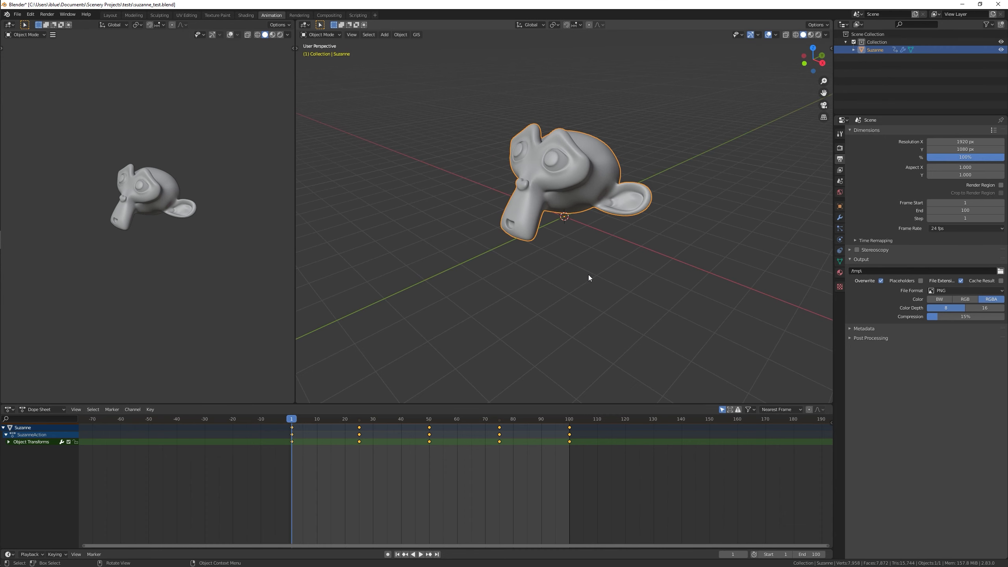
# Choose the Ambient animation for Suzanne in the P3D/FSX Animation Tool and save the file.
pyautogui.press('n')
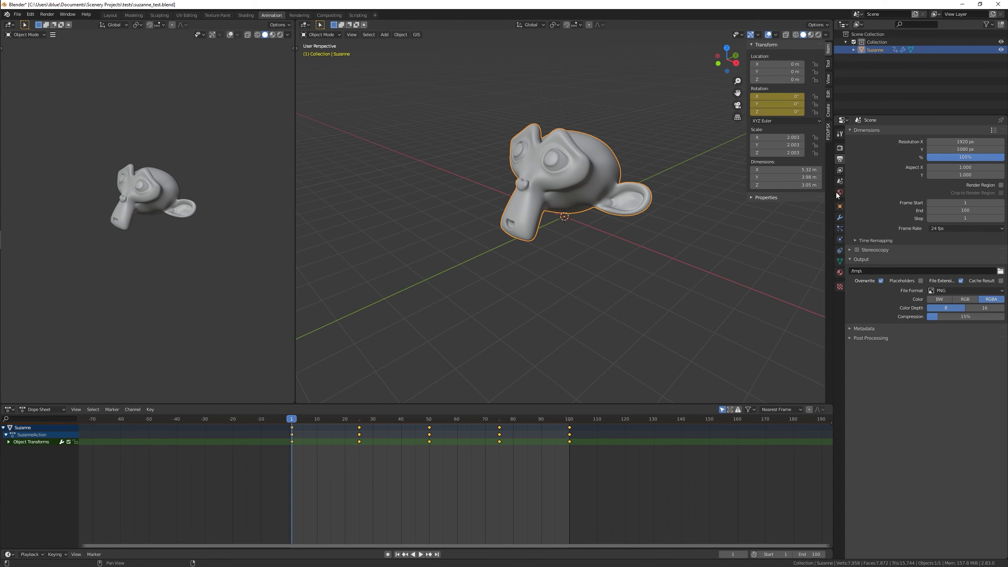
pyautogui.click(828, 132)
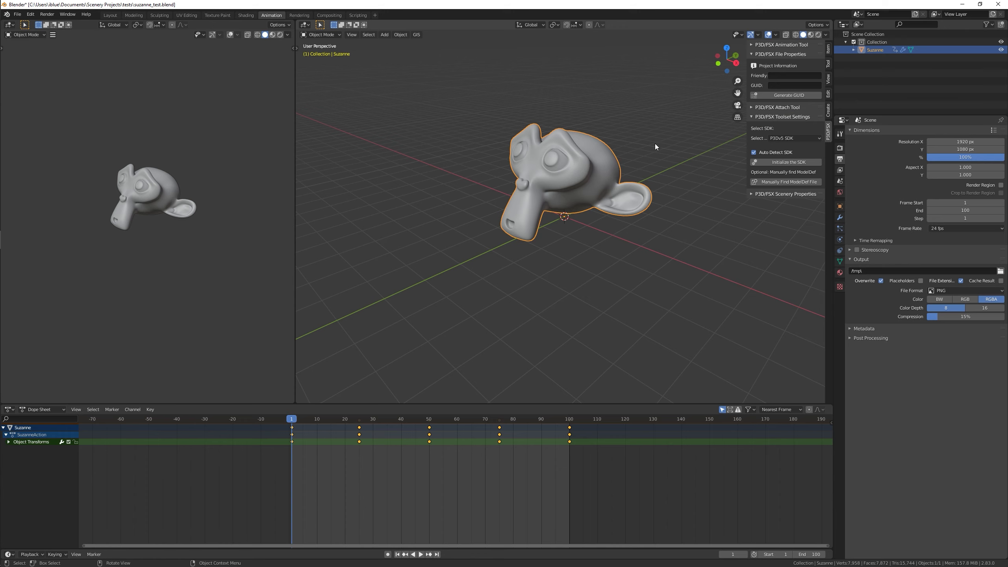
pyautogui.click(797, 45)
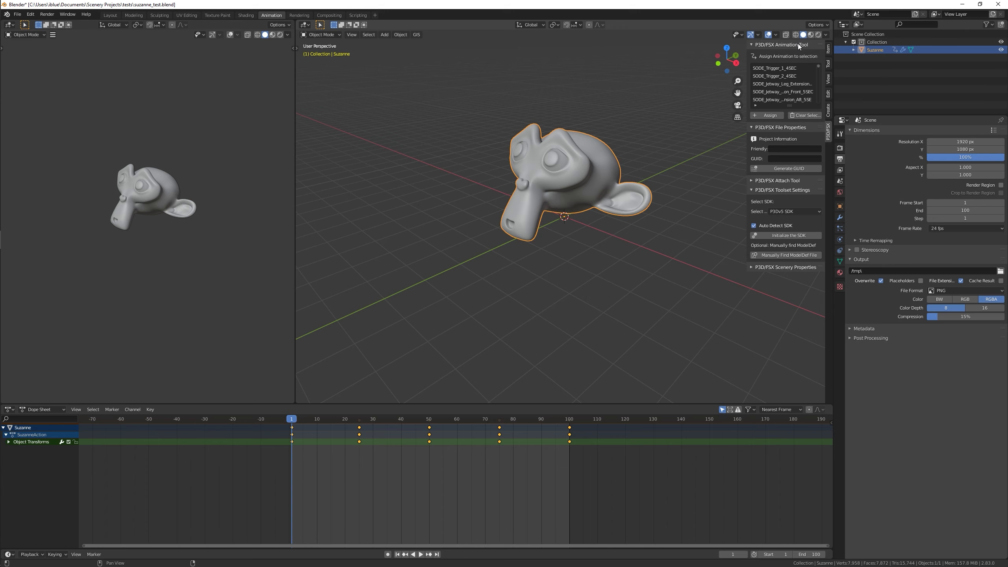
pyautogui.scroll(-2, 787, 77)
pyautogui.scroll(-1, 786, 76)
pyautogui.click(765, 92)
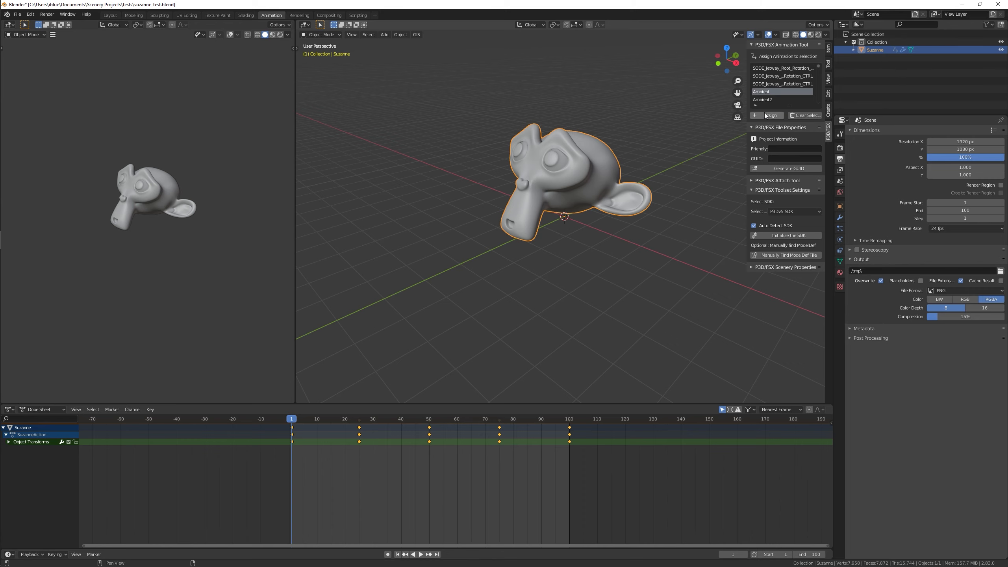
pyautogui.moveTo(574, 148); pyautogui.dragTo(567, 152, button='middle')
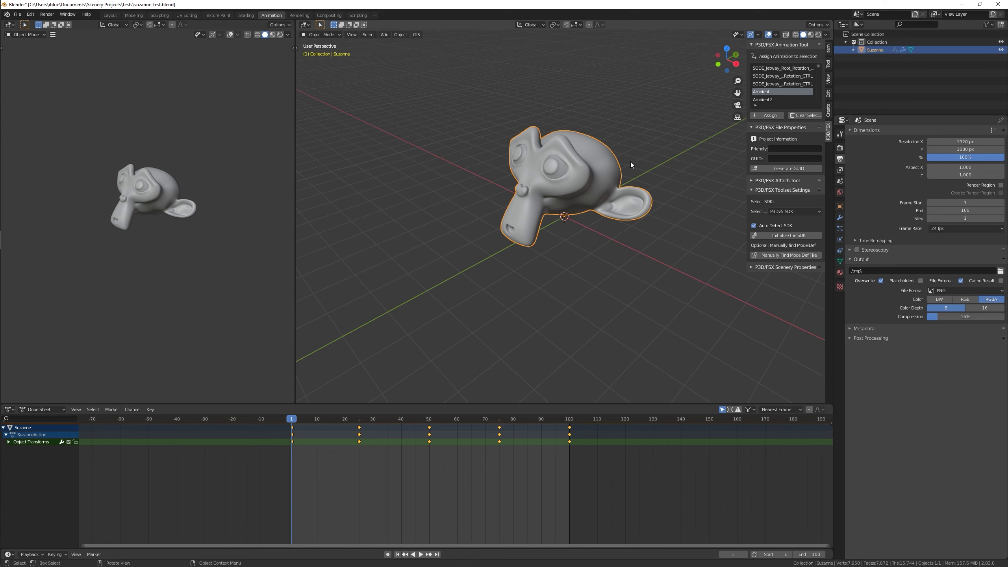
pyautogui.hotkey('ctrl', 's')
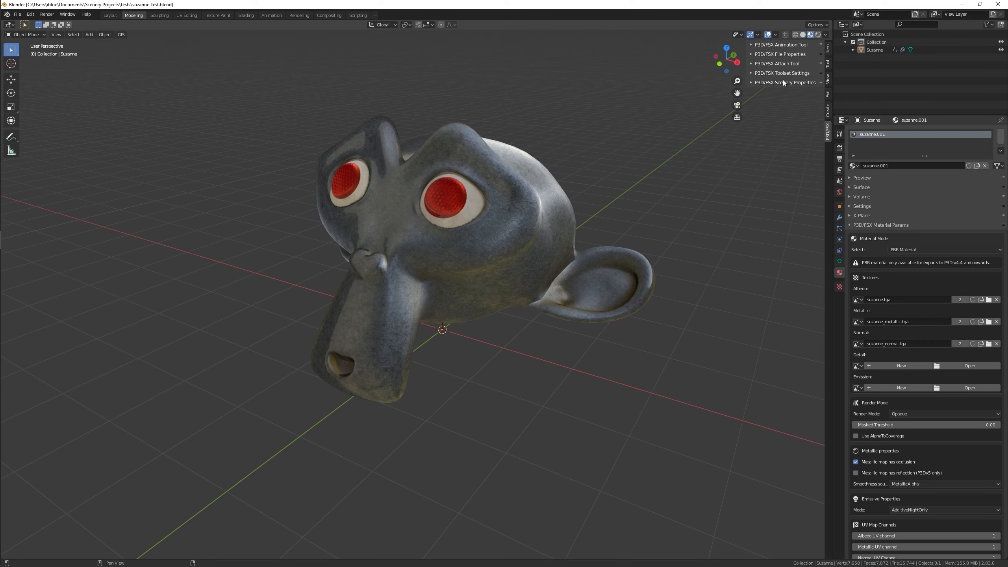
# Load the saved PBR_test location into the P3D/FSX scenery properties.
pyautogui.click(761, 82)
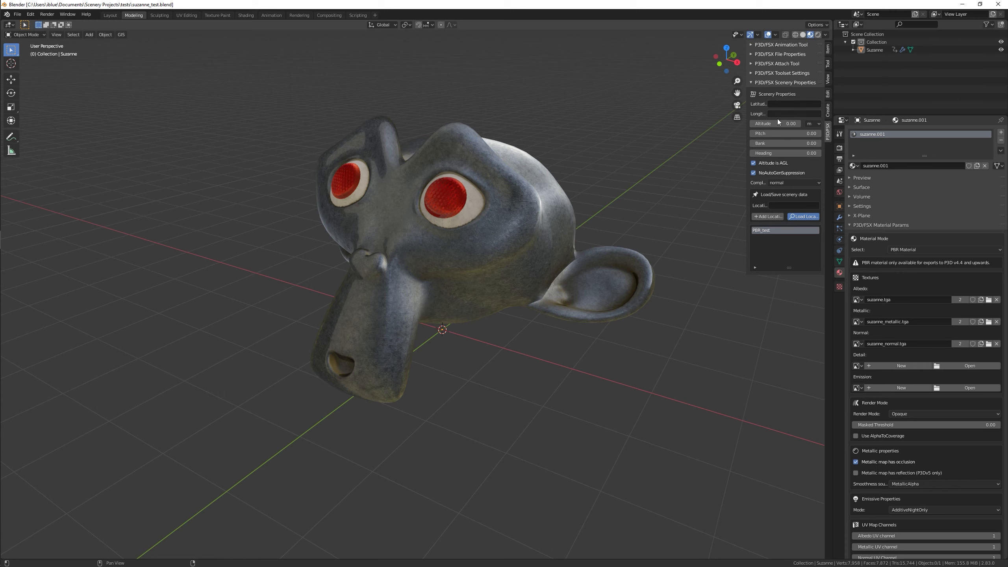
pyautogui.click(777, 205)
pyautogui.click(764, 230)
pyautogui.click(799, 218)
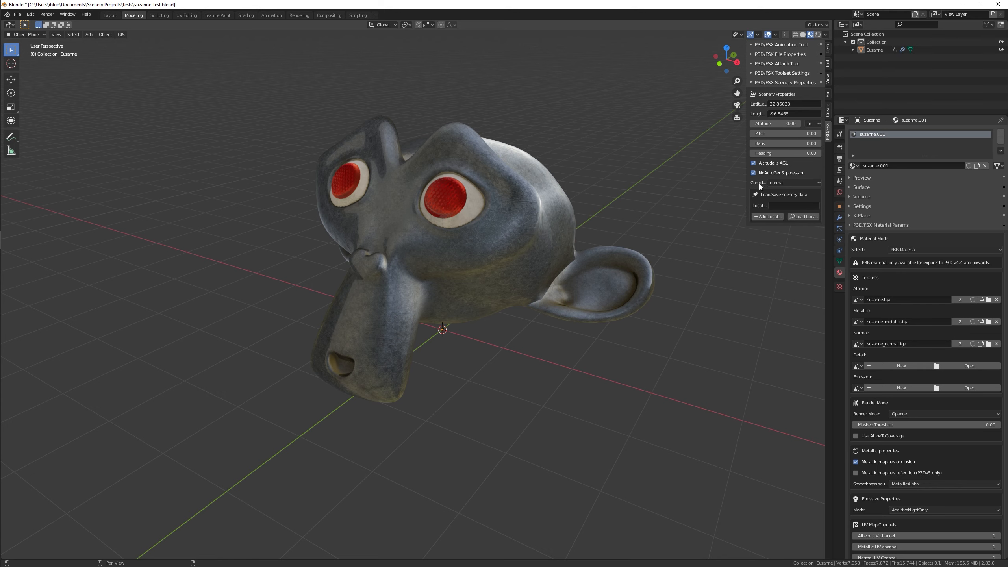
# Set the scenery complexity to very sparse and collapse the P3D/FSX scenery properties.
pyautogui.click(805, 184)
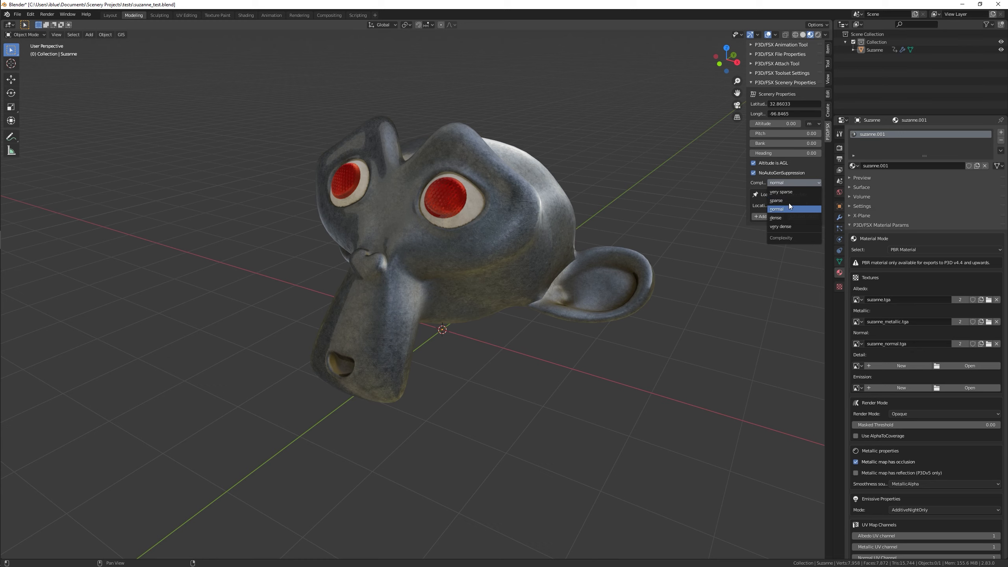
pyautogui.click(790, 193)
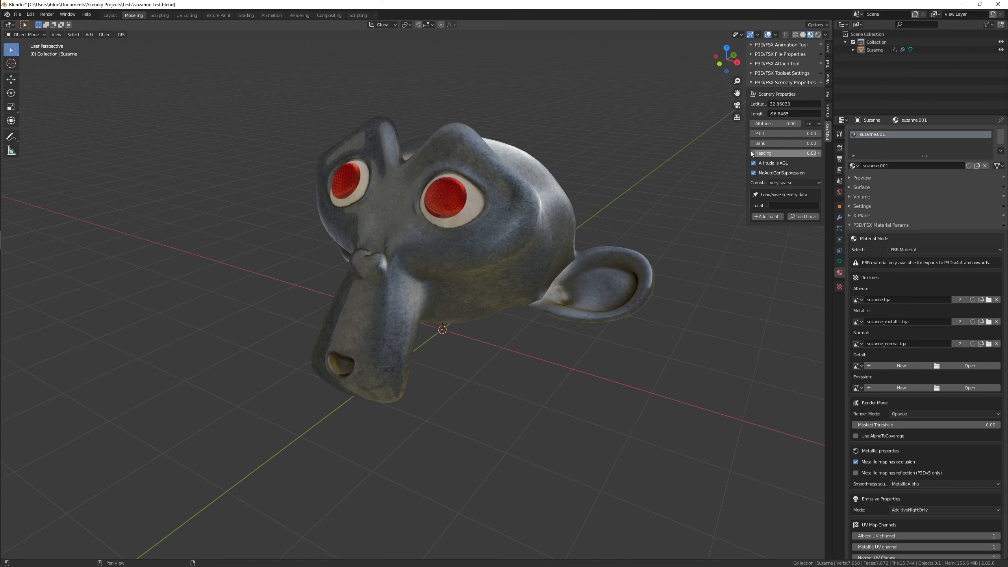
pyautogui.click(784, 84)
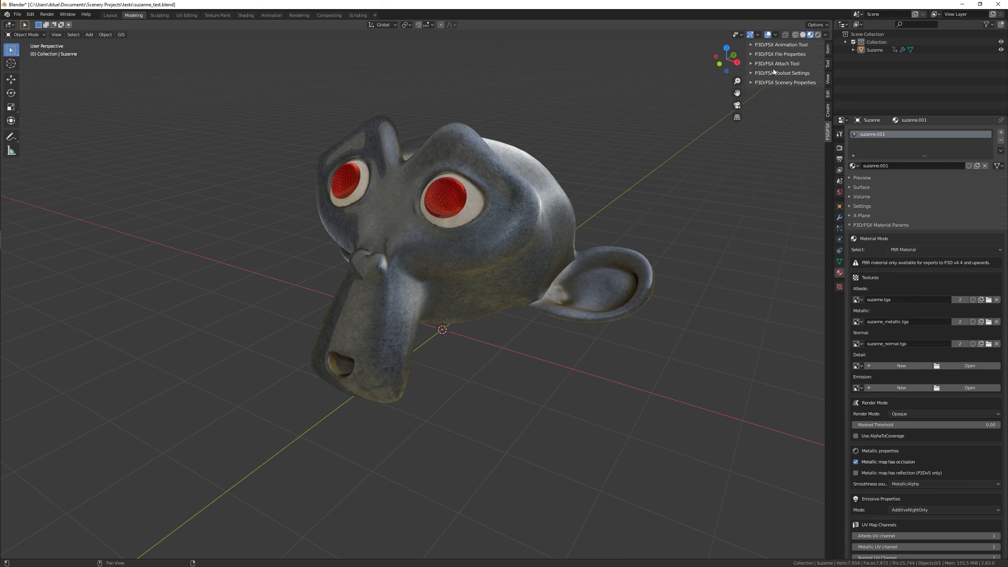
# Generate a new GUID in the P3D/FSX file properties, set the friendly name to suzanne, and hide the sidebar.
pyautogui.click(780, 56)
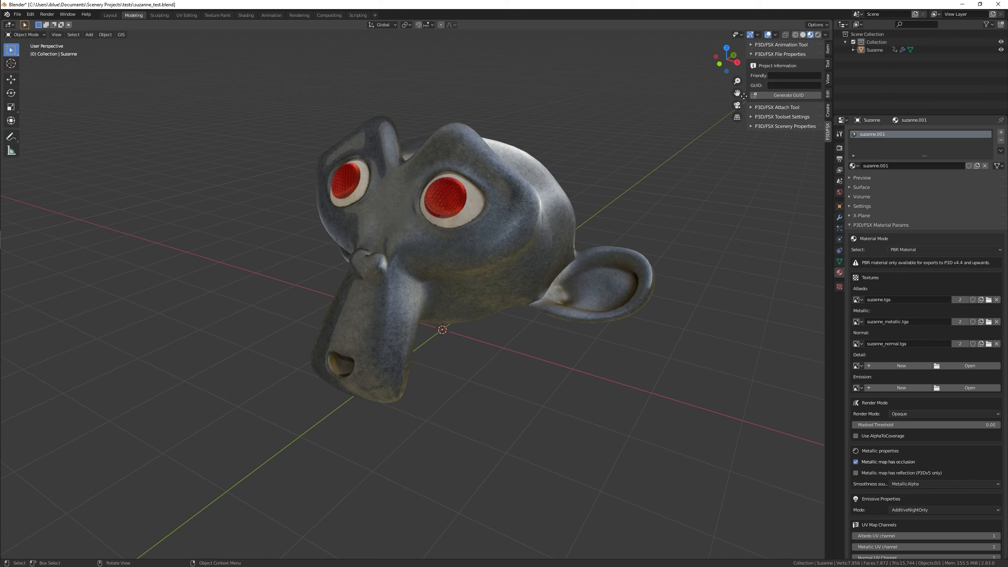
pyautogui.click(785, 96)
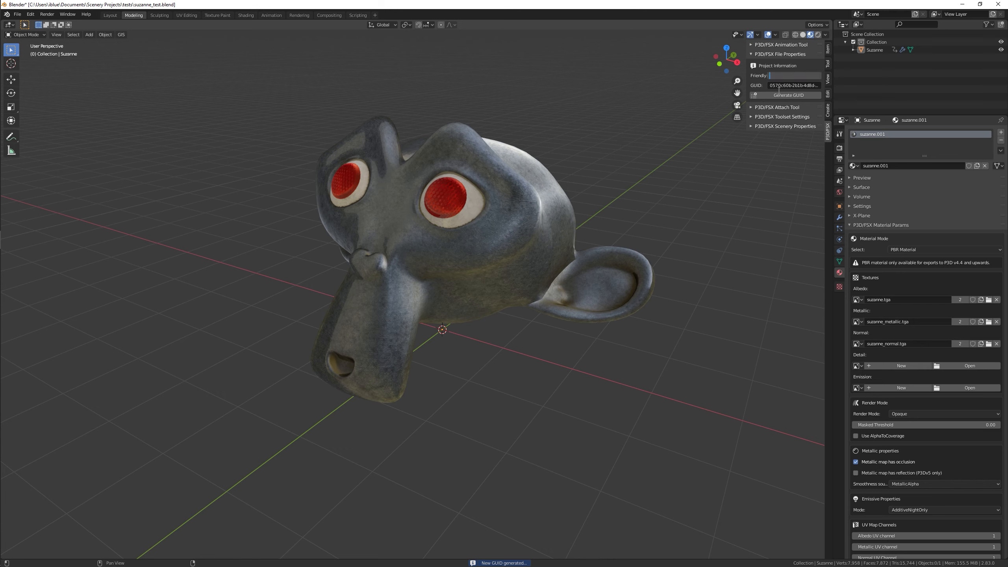
pyautogui.write('suzanne')
pyautogui.press('Return')
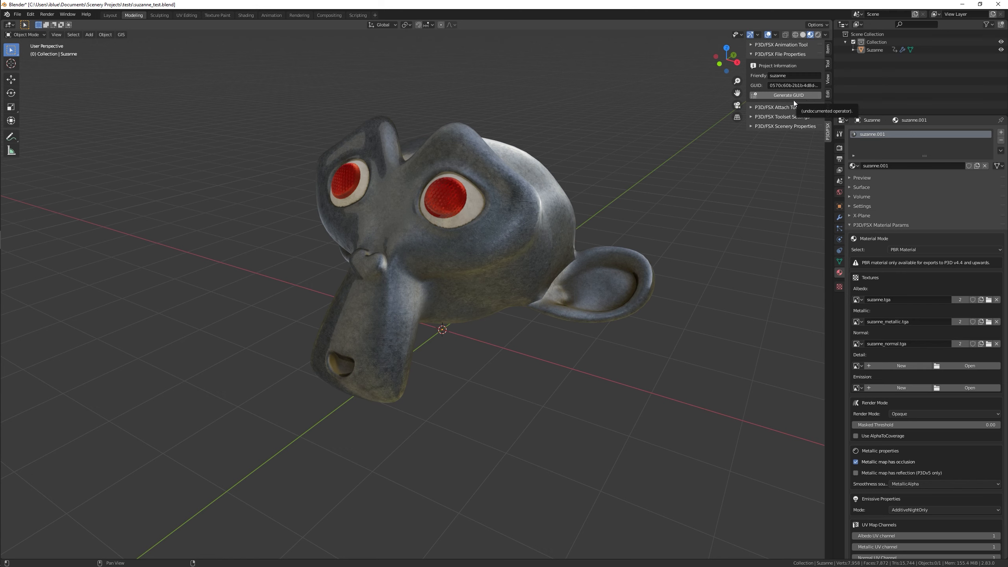
pyautogui.press('n')
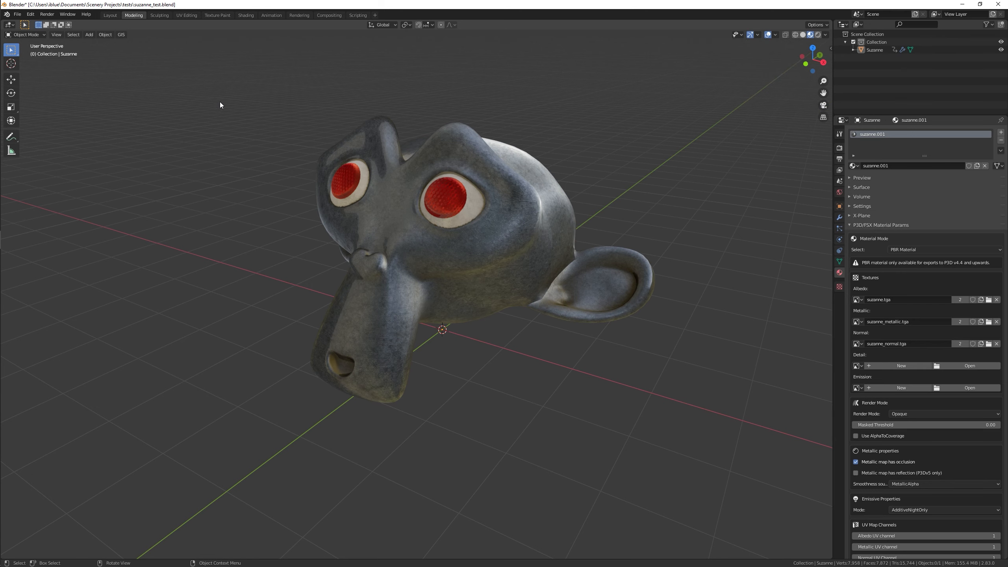
# Export the model in the DirectX for P3D/FSX format as suzanne_test.x in the tests folder, keeping the offered export options.
pyautogui.click(17, 16)
pyautogui.moveTo(47, 127)
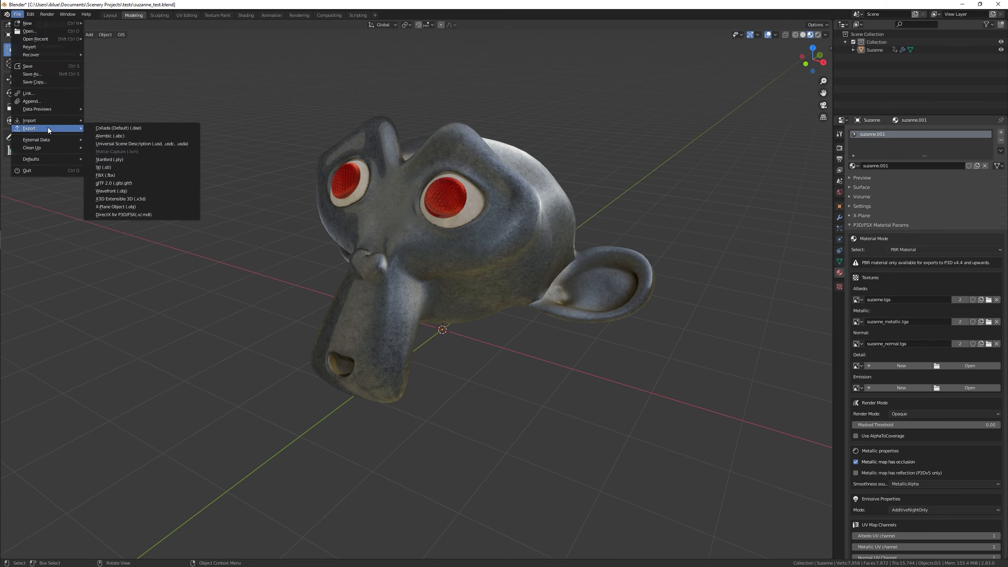
pyautogui.click(112, 215)
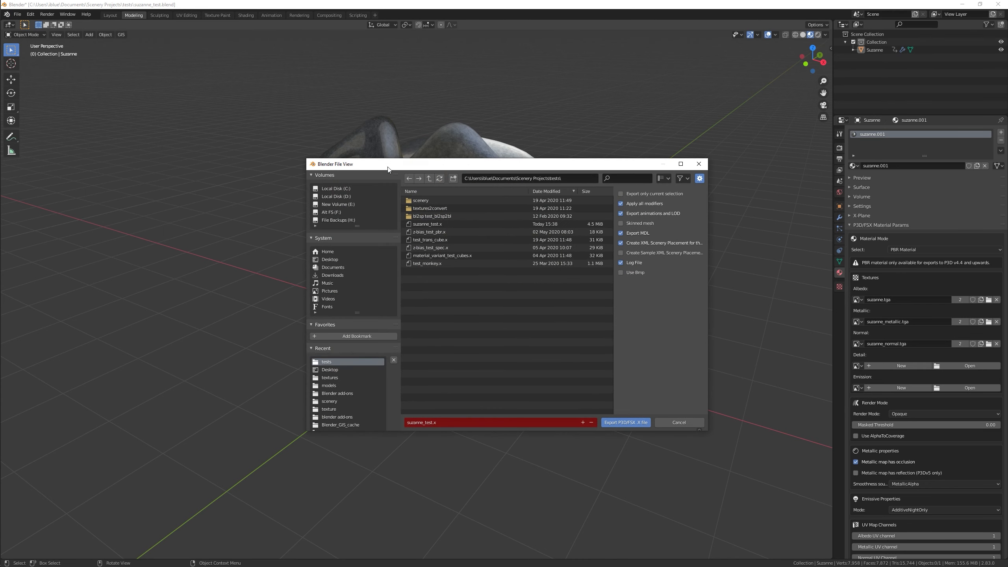
pyautogui.moveTo(388, 169); pyautogui.dragTo(387, 149)
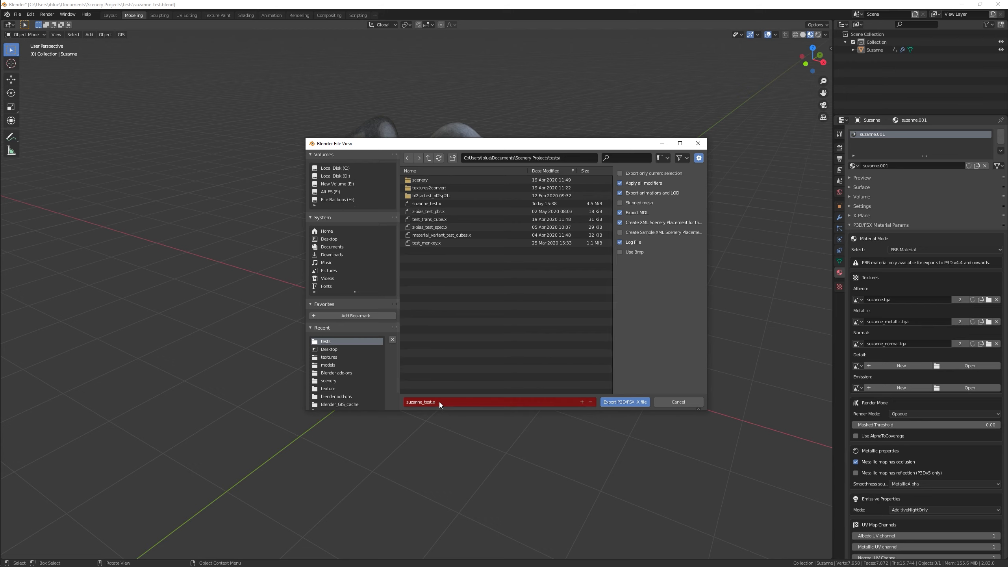
pyautogui.click(610, 402)
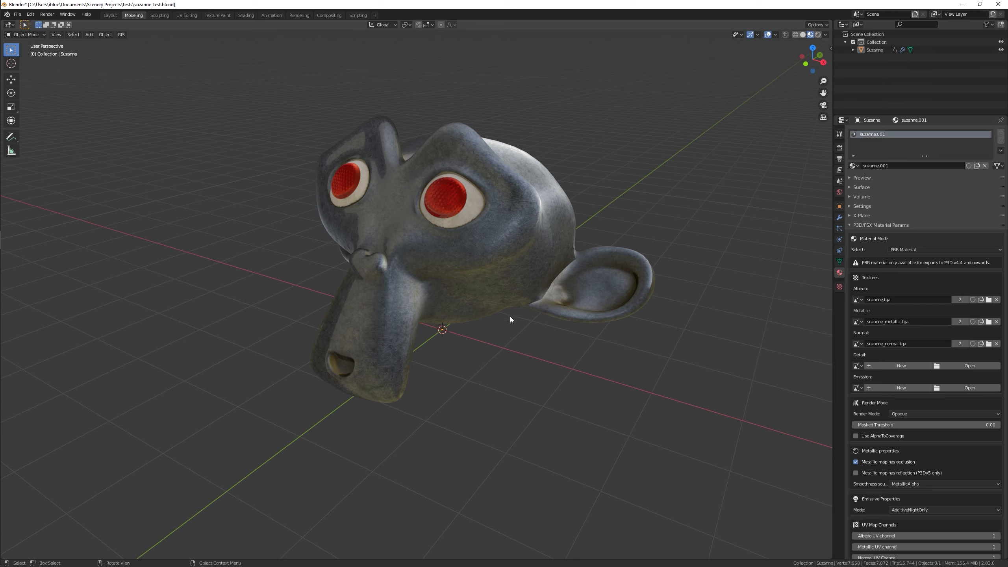
pyautogui.moveTo(483, 330)
pyautogui.mouseDown(button='middle')
pyautogui.moveTo(549, 347)
pyautogui.moveTo(401, 351)
pyautogui.moveTo(500, 336)
pyautogui.mouseUp(button='middle')
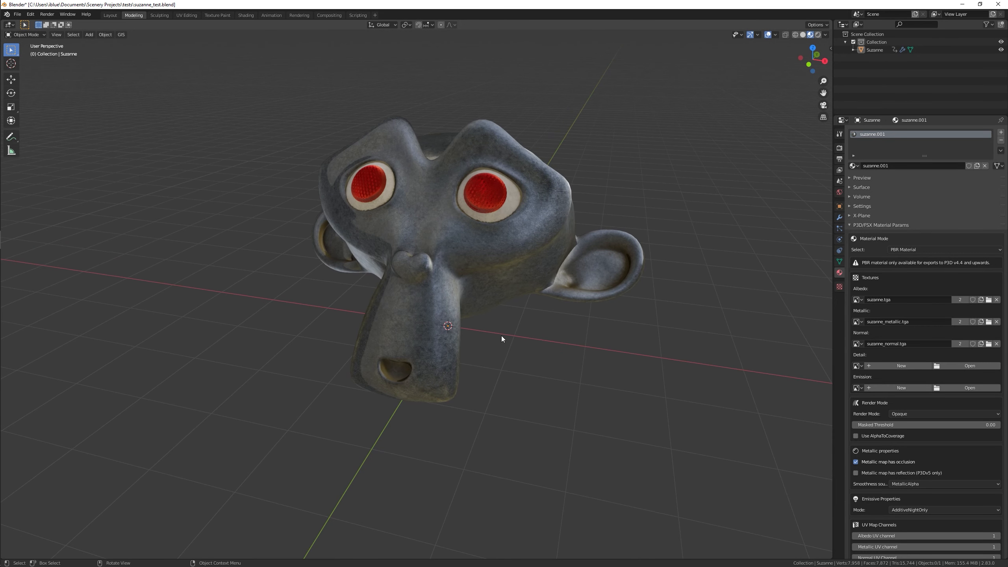